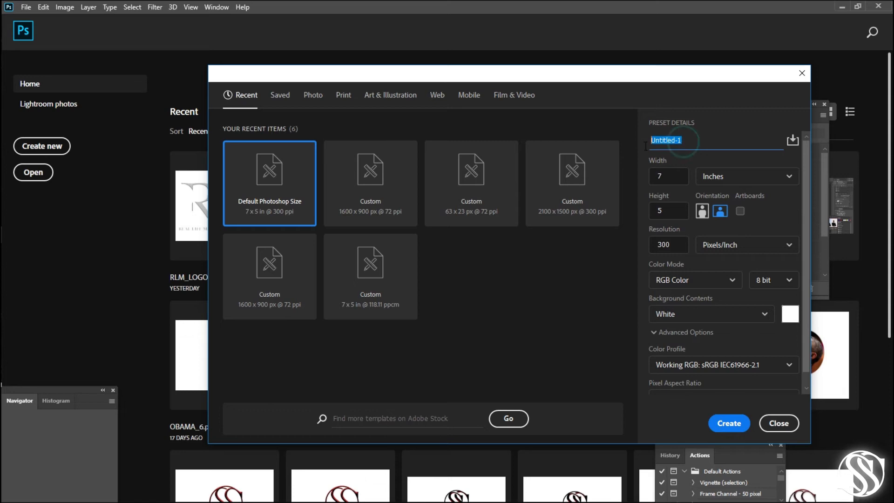
- Create a new document named SOLSOFT, 2100 x 1500 pixels at 300 pixels/inch, with a white background
{"action": "type", "text": "so"}
{"action": "left_click", "coordinate": [789, 177]}
{"action": "left_click", "coordinate": [789, 178]}
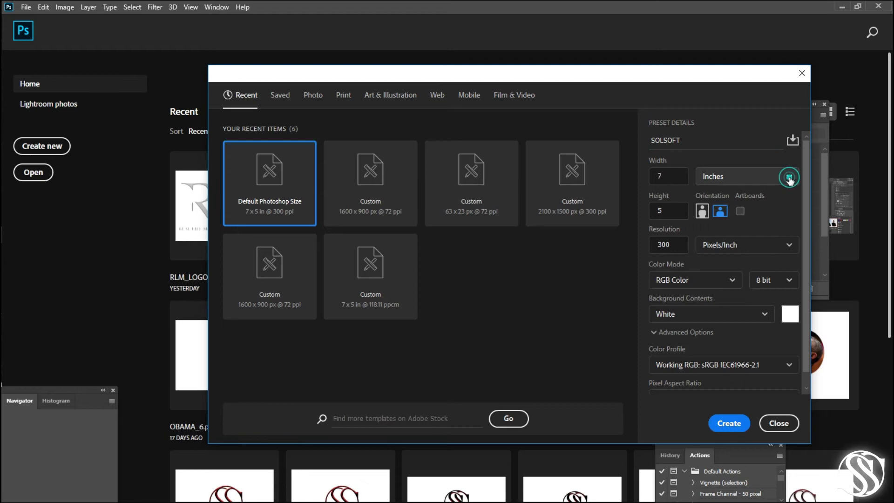
{"action": "left_click", "coordinate": [789, 177]}
{"action": "left_click", "coordinate": [777, 197]}
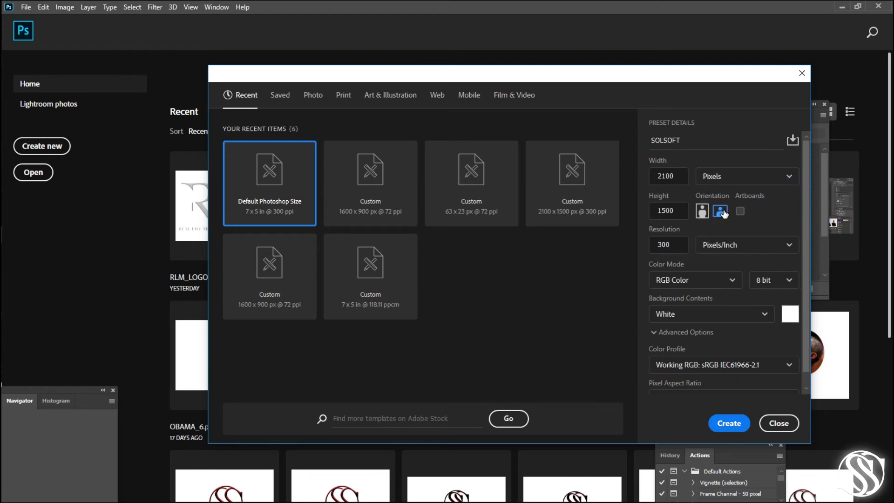
{"action": "left_click", "coordinate": [727, 423]}
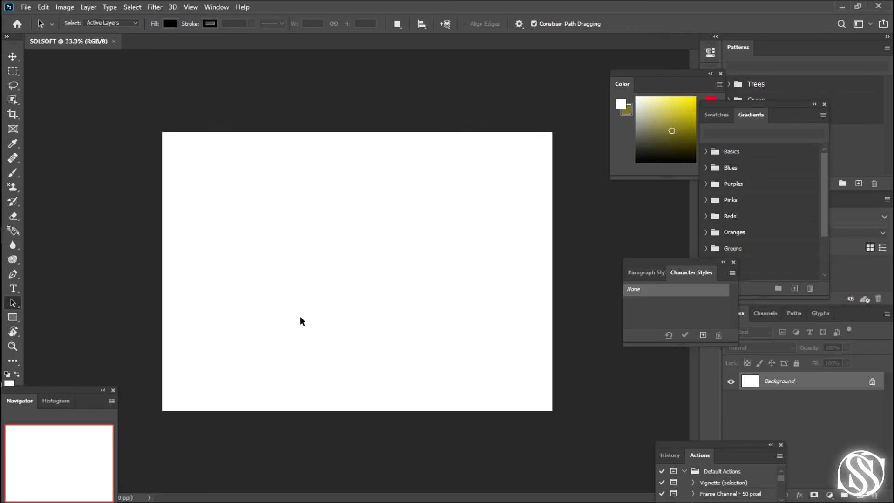
- Place the OMAMA-SOFT image from the Desktop folder into the document at its fitted size
{"action": "key", "text": "super+e"}
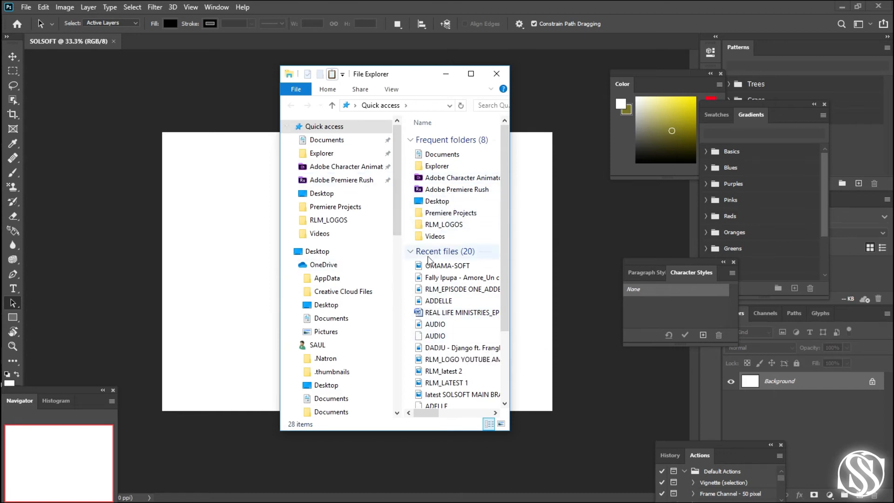
{"action": "left_click", "coordinate": [350, 192]}
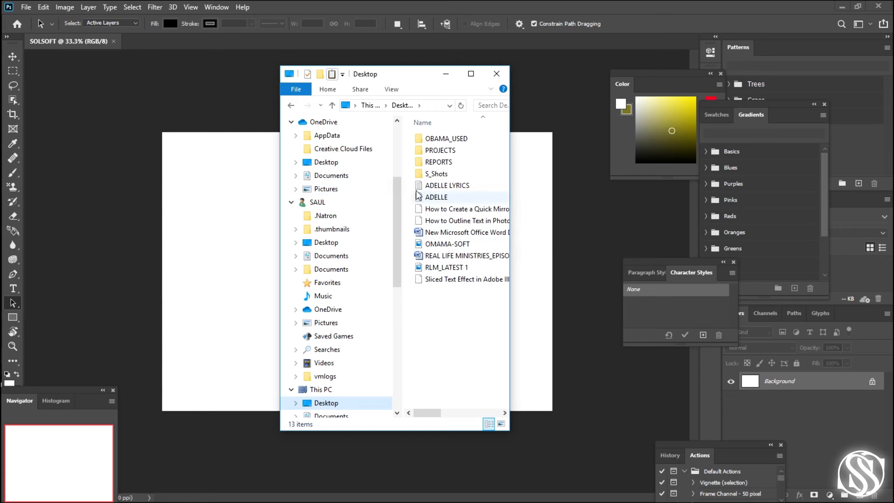
{"action": "left_click_drag", "start_coordinate": [440, 243], "coordinate": [239, 286]}
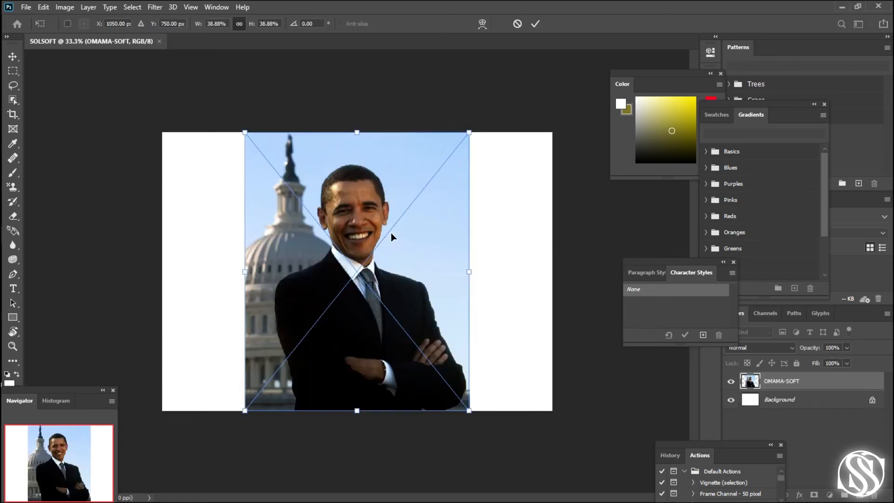
{"action": "left_click", "coordinate": [535, 24]}
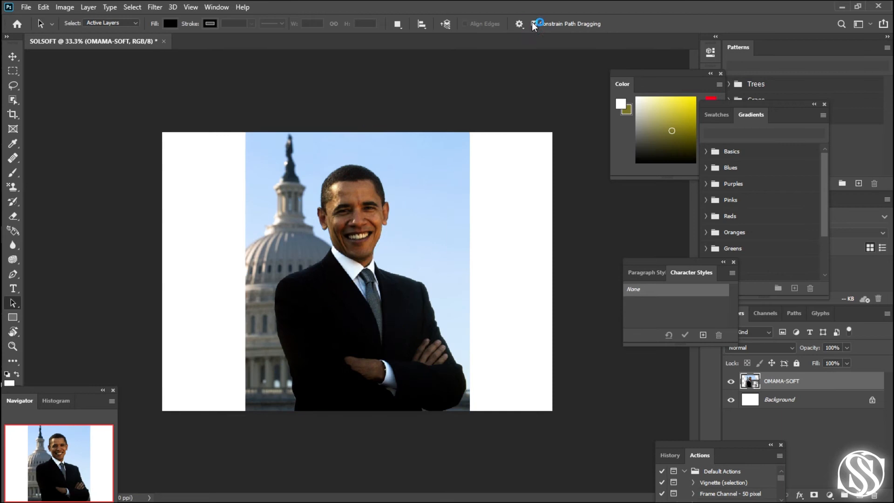
- Start a Pen tool path where the jacket's left outline meets the photo's bottom edge, with a curved anchor at the first corner above
{"action": "key", "text": "z"}
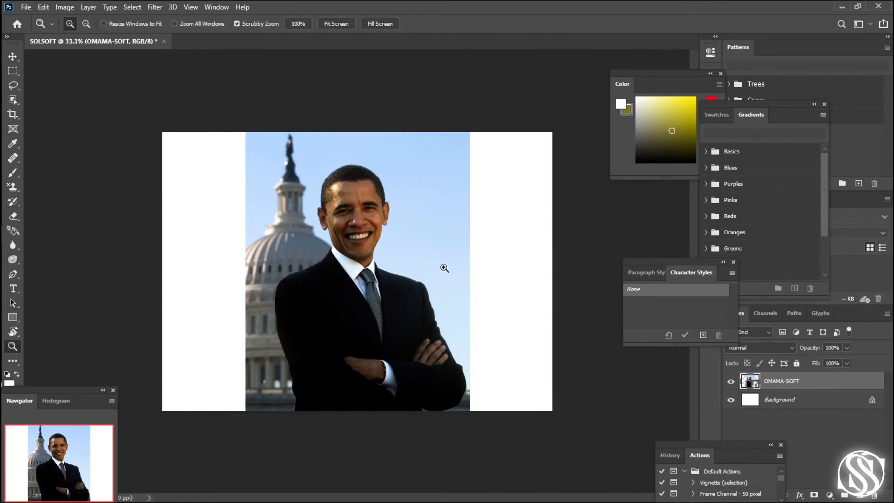
{"action": "left_click", "coordinate": [444, 269]}
{"action": "left_click", "coordinate": [444, 269]}
{"action": "left_click", "coordinate": [444, 269]}
{"action": "left_click", "coordinate": [444, 269]}
{"action": "left_click", "coordinate": [443, 269]}
{"action": "left_click", "coordinate": [443, 269]}
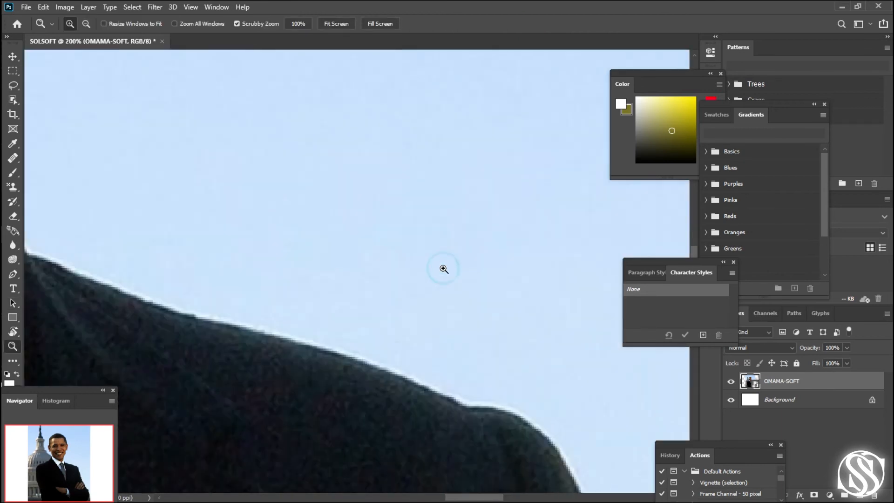
{"action": "key", "text": "space"}
{"action": "left_click_drag", "start_coordinate": [325, 350], "coordinate": [519, 219]}
{"action": "left_click_drag", "start_coordinate": [486, 256], "coordinate": [524, 210]}
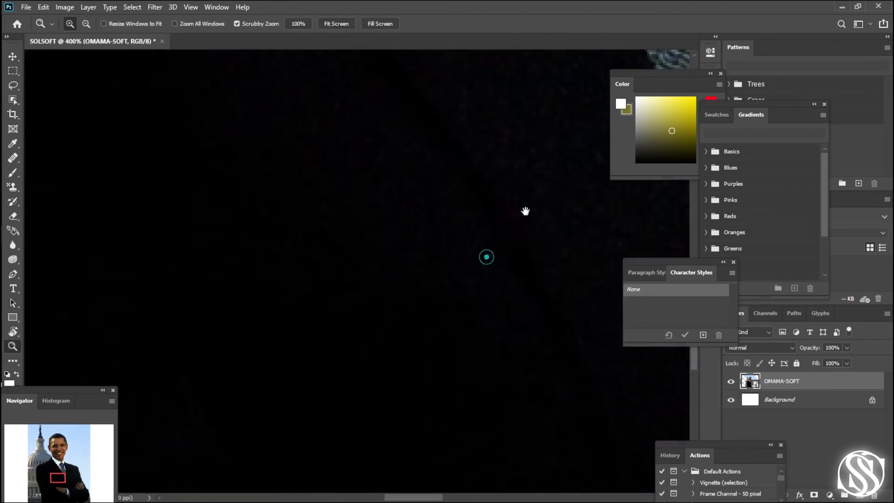
{"action": "left_click_drag", "start_coordinate": [473, 289], "coordinate": [505, 205]}
{"action": "left_click_drag", "start_coordinate": [472, 265], "coordinate": [516, 166]}
{"action": "left_click_drag", "start_coordinate": [479, 283], "coordinate": [487, 191]}
{"action": "left_click_drag", "start_coordinate": [493, 272], "coordinate": [508, 286]}
{"action": "left_click_drag", "start_coordinate": [511, 226], "coordinate": [467, 335]}
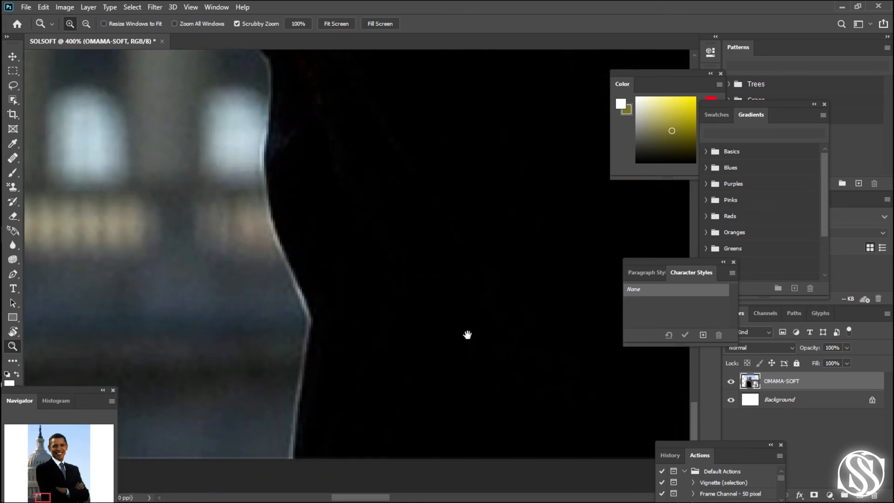
{"action": "left_click", "coordinate": [410, 356]}
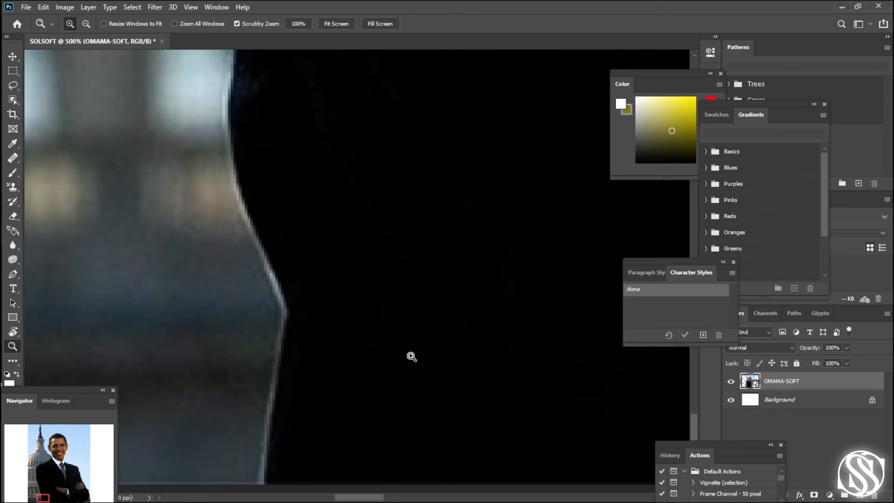
{"action": "left_click", "coordinate": [410, 356]}
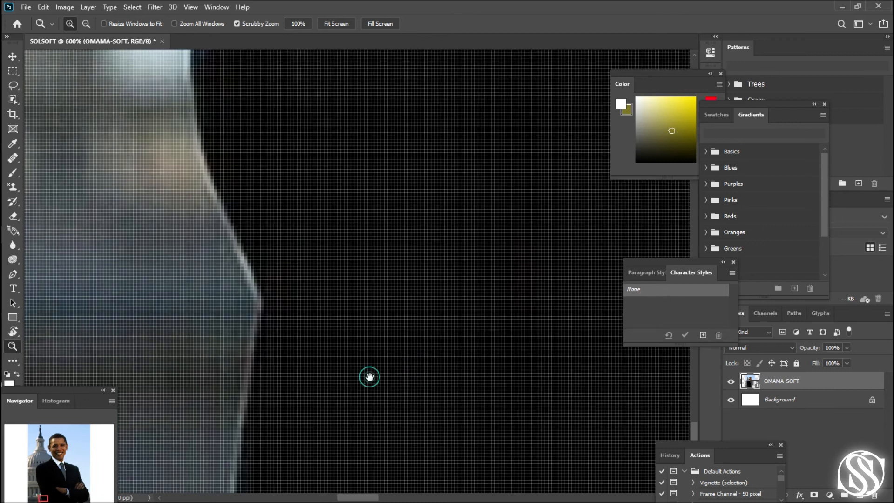
{"action": "left_click_drag", "start_coordinate": [369, 375], "coordinate": [444, 198]}
{"action": "left_click_drag", "start_coordinate": [441, 273], "coordinate": [441, 357]}
{"action": "left_click_drag", "start_coordinate": [451, 277], "coordinate": [472, 358]}
{"action": "left_click_drag", "start_coordinate": [478, 324], "coordinate": [478, 296]}
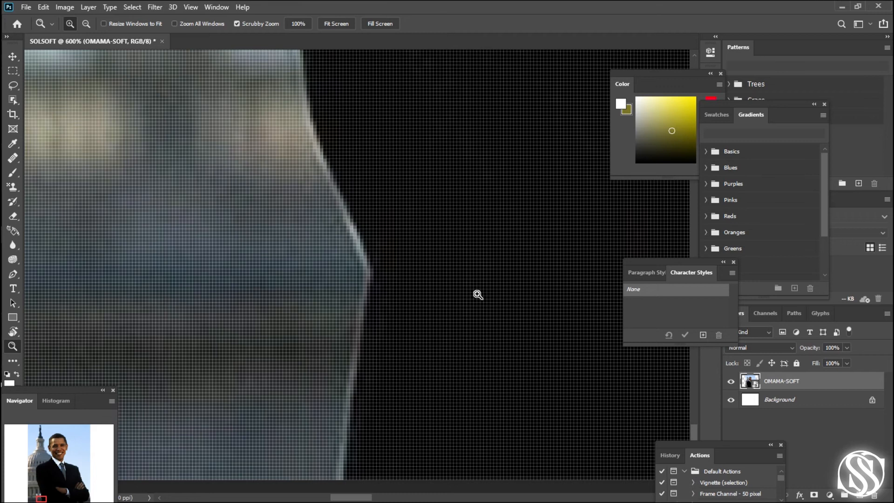
{"action": "key", "text": "p"}
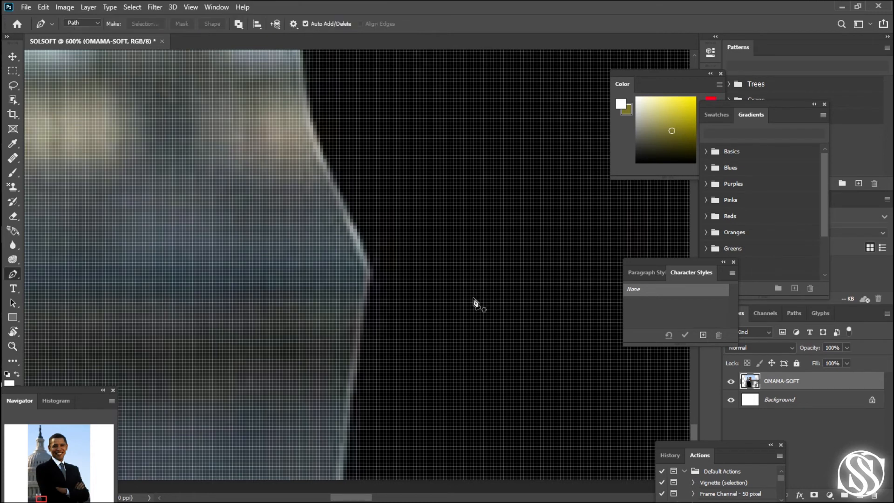
{"action": "scroll", "coordinate": [415, 387], "scroll_direction": "down", "scroll_amount": 2}
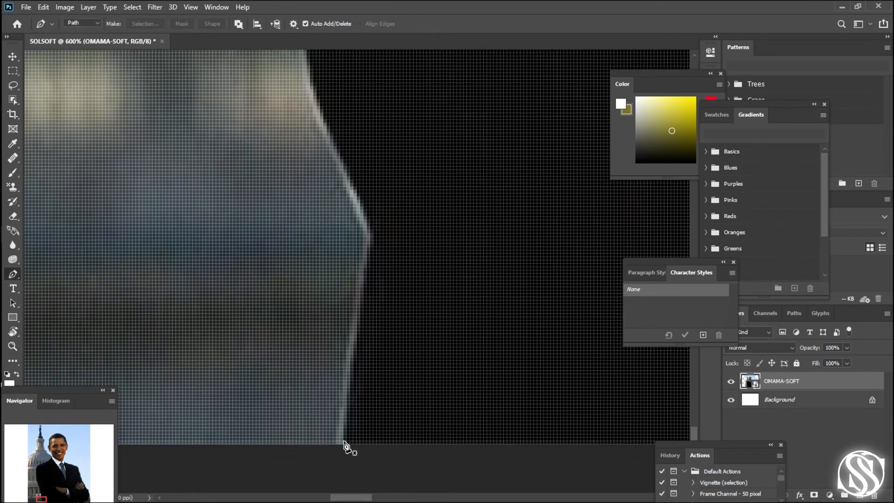
{"action": "left_click", "coordinate": [343, 444]}
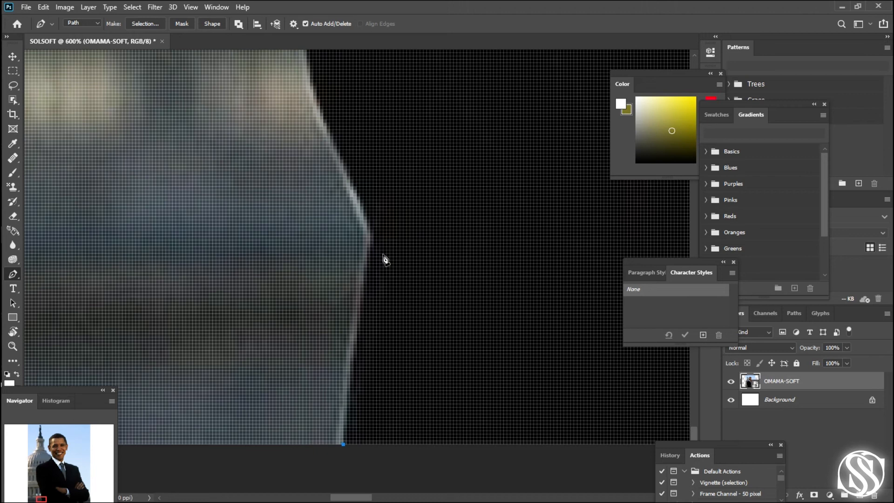
{"action": "left_click_drag", "start_coordinate": [373, 237], "coordinate": [401, 407]}
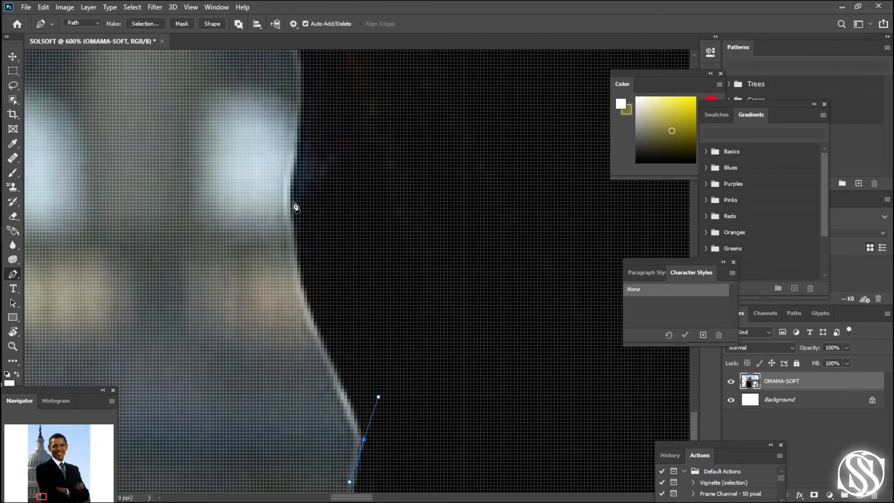
- Add a curved anchor beside the bright window and adjust the segment's handles to follow the jacket's inward curve
{"action": "left_click_drag", "start_coordinate": [293, 198], "coordinate": [289, 86]}
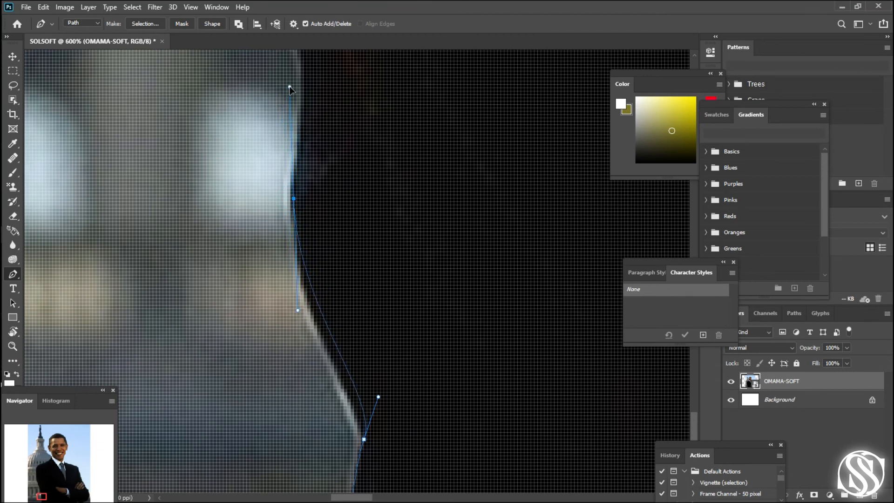
{"action": "left_click", "coordinate": [378, 398]}
{"action": "left_click_drag", "start_coordinate": [377, 398], "coordinate": [346, 358]}
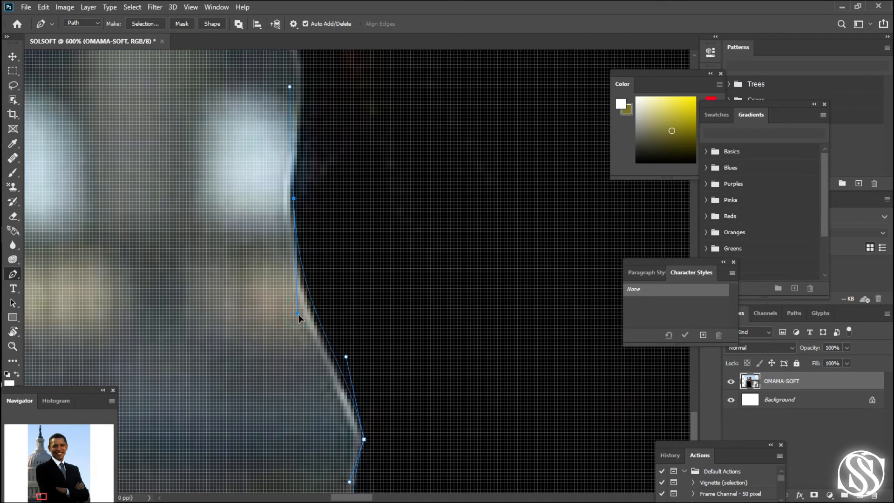
{"action": "left_click_drag", "start_coordinate": [298, 314], "coordinate": [303, 349]}
- Extend the path around the sleeve's bulge above the bright window, adjusting the previous handle and curving along the edge past the corner
{"action": "key", "text": "space"}
{"action": "left_click_drag", "start_coordinate": [399, 122], "coordinate": [419, 367]}
{"action": "left_click_drag", "start_coordinate": [320, 292], "coordinate": [310, 254]}
{"action": "key", "text": "ctrl+z"}
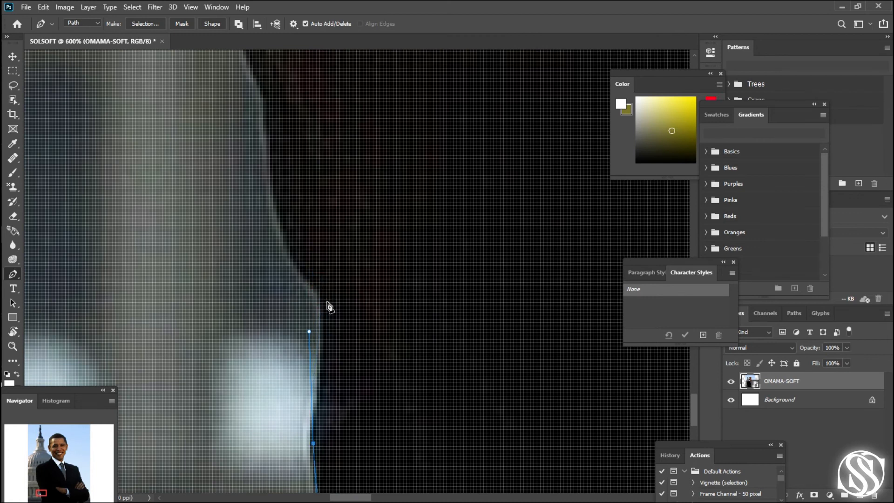
{"action": "left_click_drag", "start_coordinate": [309, 331], "coordinate": [324, 332]}
{"action": "left_click", "coordinate": [324, 300]}
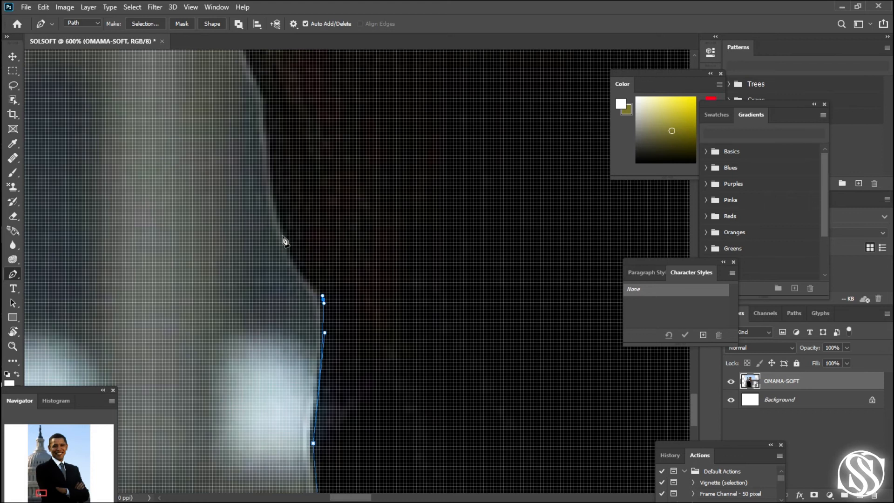
{"action": "left_click_drag", "start_coordinate": [279, 218], "coordinate": [268, 166]}
- Add two curved anchors up the lower sleeve edge and shorten the last handle to point along the outline
{"action": "left_click_drag", "start_coordinate": [375, 220], "coordinate": [371, 415]}
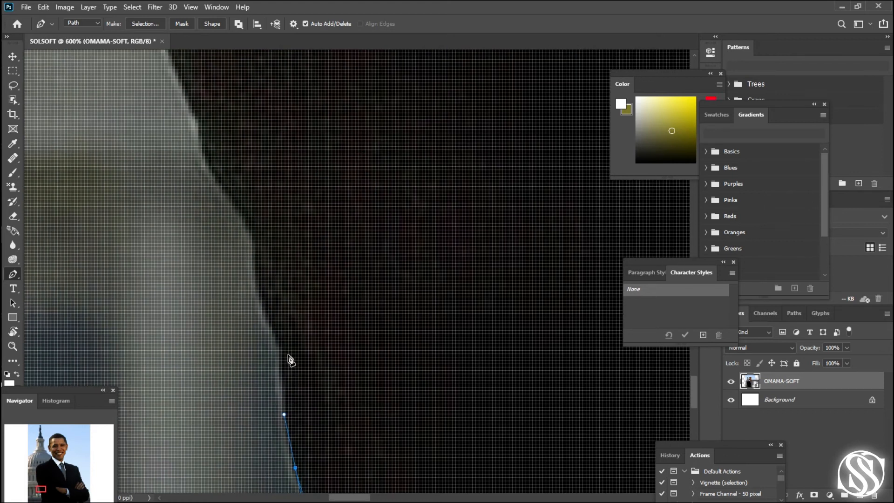
{"action": "left_click_drag", "start_coordinate": [286, 357], "coordinate": [289, 325]}
{"action": "left_click_drag", "start_coordinate": [261, 248], "coordinate": [269, 157]}
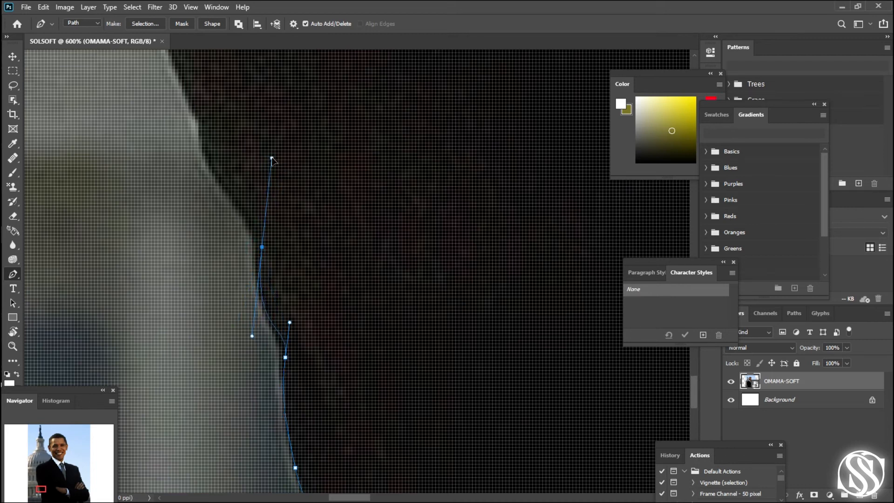
{"action": "left_click_drag", "start_coordinate": [375, 141], "coordinate": [498, 311]}
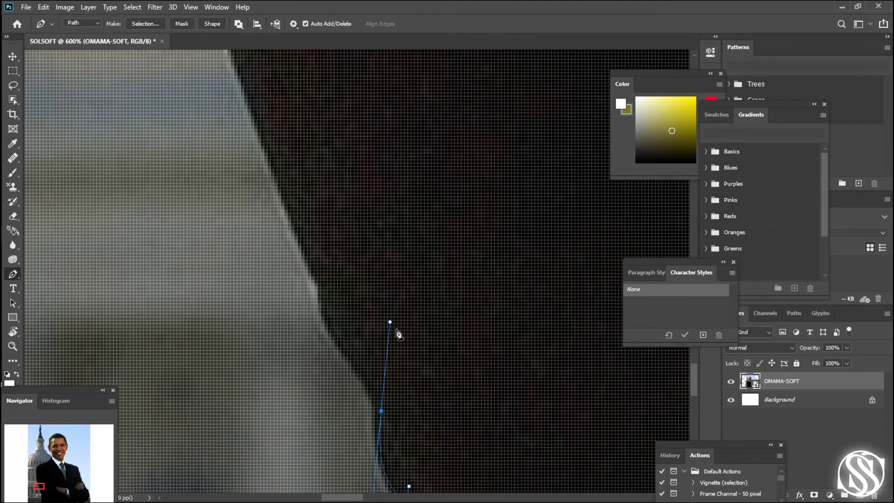
{"action": "left_click_drag", "start_coordinate": [390, 322], "coordinate": [372, 372]}
- Add a curved anchor at the next bend of the sleeve and refine both handles of the segment against the edge
{"action": "left_click_drag", "start_coordinate": [325, 294], "coordinate": [324, 259]}
{"action": "left_click_drag", "start_coordinate": [325, 330], "coordinate": [324, 337]}
{"action": "key", "text": "ctrl+z"}
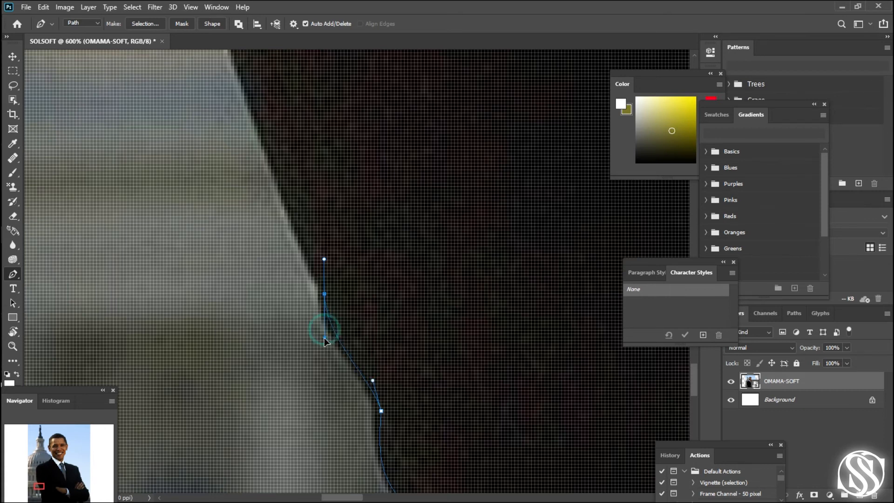
{"action": "left_click_drag", "start_coordinate": [317, 328], "coordinate": [317, 342]}
{"action": "left_click_drag", "start_coordinate": [372, 381], "coordinate": [370, 370]}
- Trace the straight slanted stretch of the sleeve with two more anchors, ending at the bend above it
{"action": "left_click_drag", "start_coordinate": [379, 276], "coordinate": [421, 375]}
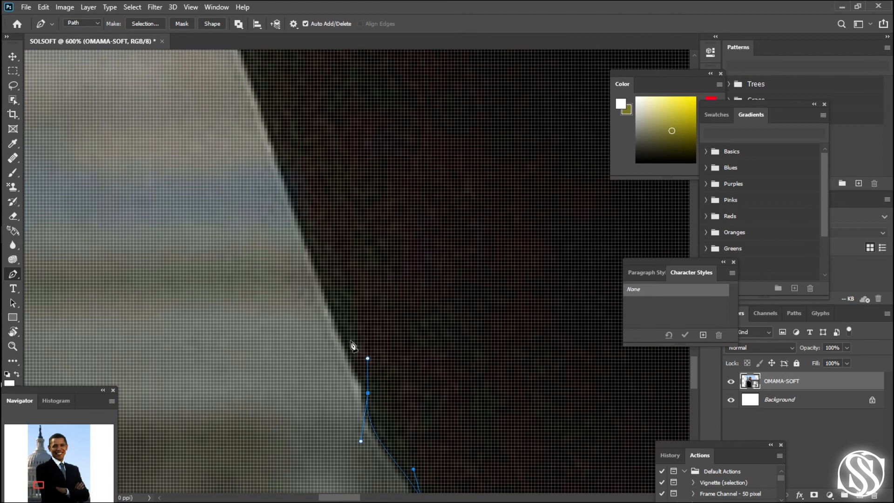
{"action": "left_click_drag", "start_coordinate": [328, 293], "coordinate": [301, 207]}
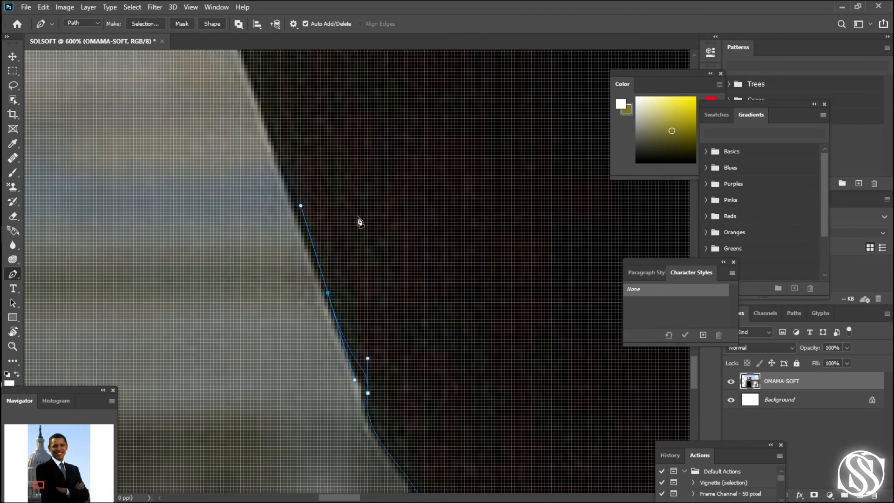
{"action": "left_click_drag", "start_coordinate": [360, 222], "coordinate": [371, 288]}
{"action": "left_click", "coordinate": [275, 177]}
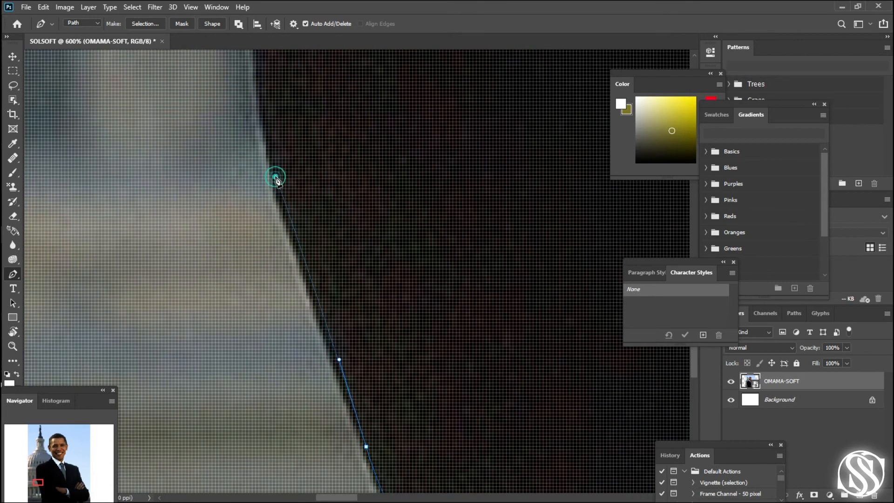
{"action": "left_click_drag", "start_coordinate": [276, 179], "coordinate": [273, 145]}
- Continue the path up the middle of the sleeve with three curved anchors along the jacket's left edge
{"action": "left_click_drag", "start_coordinate": [406, 132], "coordinate": [391, 359]}
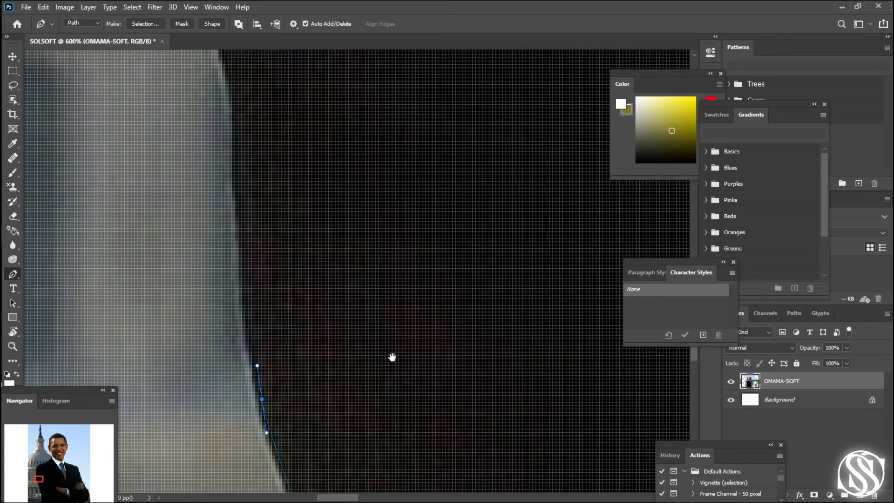
{"action": "left_click", "coordinate": [235, 159]}
{"action": "left_click_drag", "start_coordinate": [235, 159], "coordinate": [238, 115]}
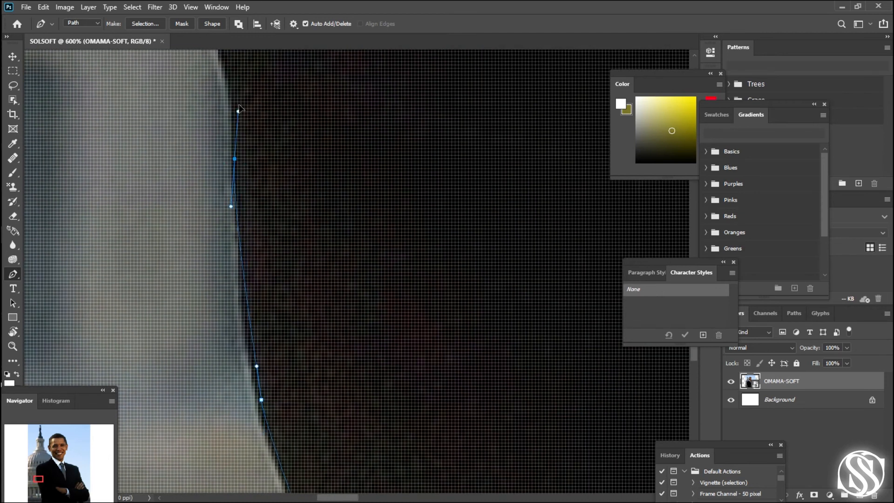
{"action": "left_click_drag", "start_coordinate": [386, 100], "coordinate": [409, 380]}
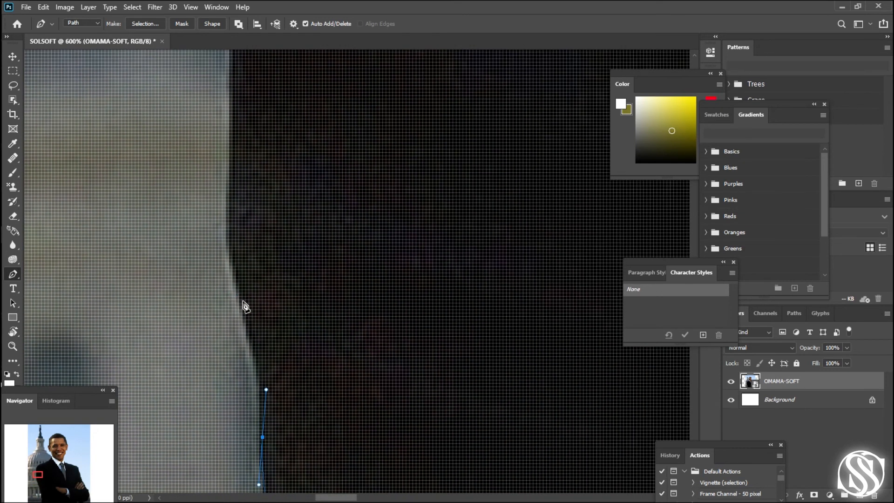
{"action": "left_click_drag", "start_coordinate": [242, 300], "coordinate": [223, 238]}
{"action": "left_click_drag", "start_coordinate": [232, 186], "coordinate": [236, 165]}
- Carry the path up the near-vertical upper sleeve and place a curved anchor on the shoulder's rounded corner
{"action": "left_click_drag", "start_coordinate": [403, 154], "coordinate": [403, 312]}
{"action": "left_click", "coordinate": [269, 106]}
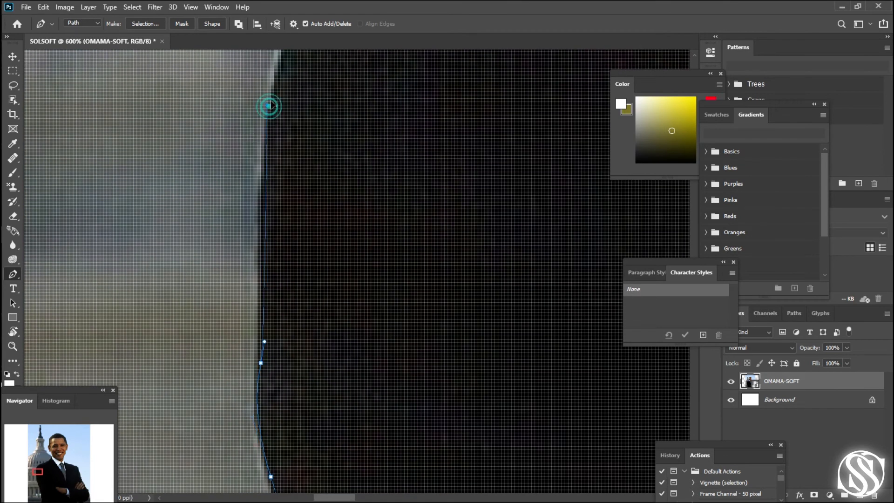
{"action": "left_click_drag", "start_coordinate": [269, 106], "coordinate": [273, 88]}
{"action": "left_click_drag", "start_coordinate": [407, 152], "coordinate": [408, 326]}
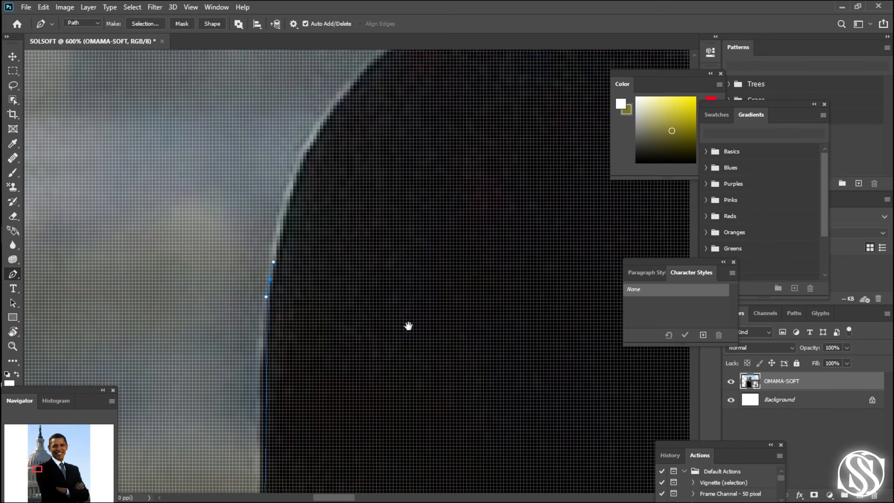
{"action": "left_click_drag", "start_coordinate": [316, 188], "coordinate": [345, 159]}
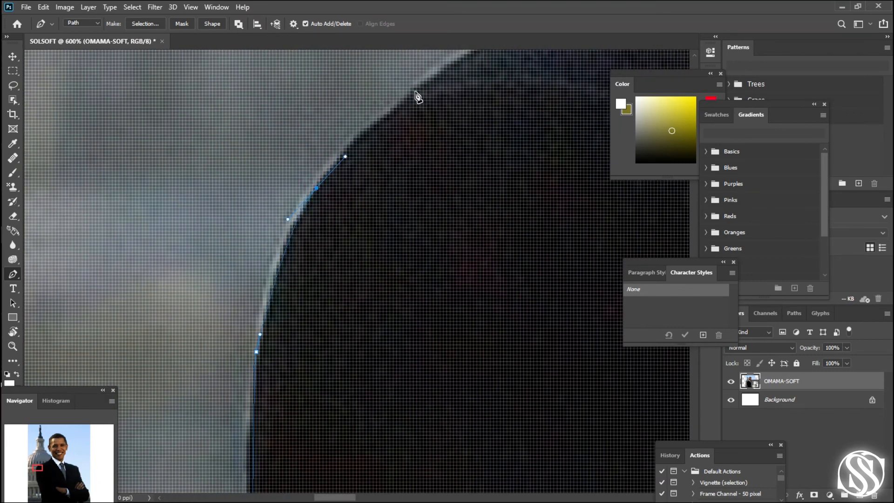
- Continue the path over the shoulder's rounded corner with curved anchors, ending on the gentle slope past the curve
{"action": "left_click_drag", "start_coordinate": [414, 91], "coordinate": [441, 76]}
{"action": "key", "text": "space"}
{"action": "left_click_drag", "start_coordinate": [513, 133], "coordinate": [320, 317]}
{"action": "left_click_drag", "start_coordinate": [357, 194], "coordinate": [302, 298]}
{"action": "left_click", "coordinate": [418, 166]}
{"action": "key", "text": "space"}
{"action": "left_click", "coordinate": [362, 258]}
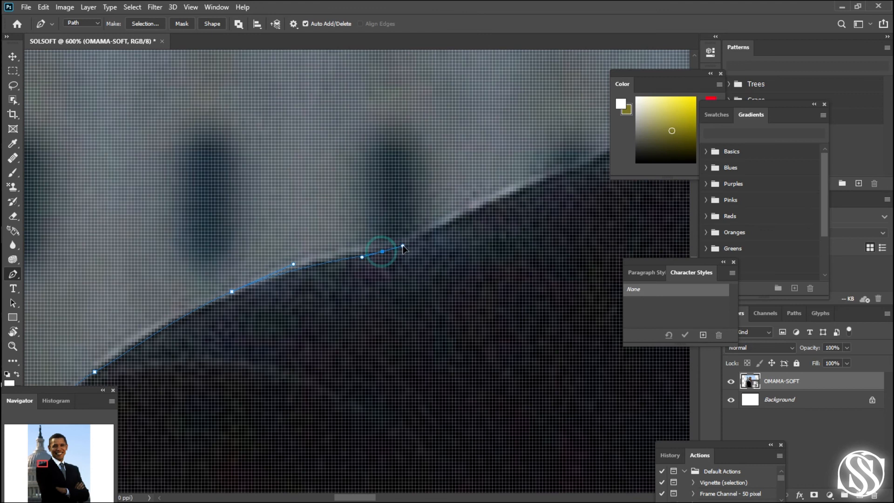
{"action": "left_click", "coordinate": [402, 247]}
{"action": "key", "text": "space"}
{"action": "left_click_drag", "start_coordinate": [433, 282], "coordinate": [262, 382]}
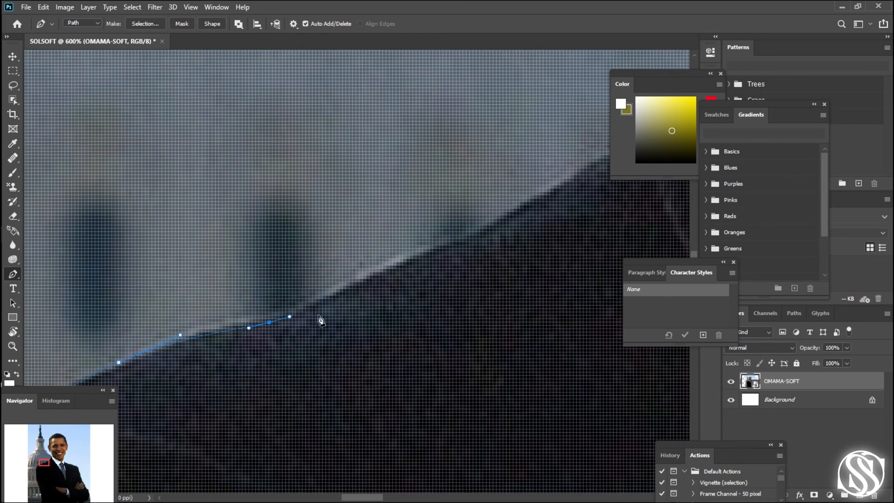
- Trace the next stretch of the shoulder slope with two curved anchors along the jacket edge
{"action": "left_click", "coordinate": [329, 291]}
{"action": "left_click", "coordinate": [346, 285]}
{"action": "left_click", "coordinate": [363, 279]}
{"action": "left_click_drag", "start_coordinate": [456, 317], "coordinate": [321, 367]}
{"action": "left_click", "coordinate": [322, 294]}
{"action": "left_click", "coordinate": [338, 286]}
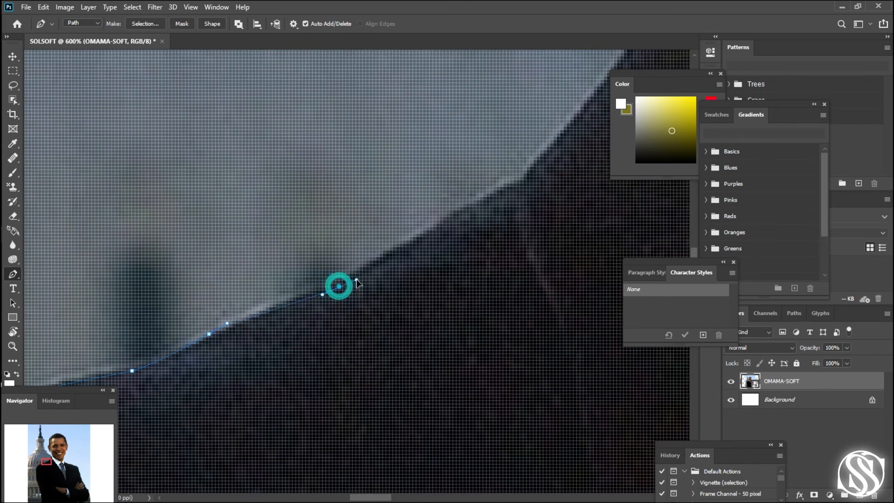
{"action": "left_click", "coordinate": [420, 237]}
{"action": "left_click", "coordinate": [447, 217]}
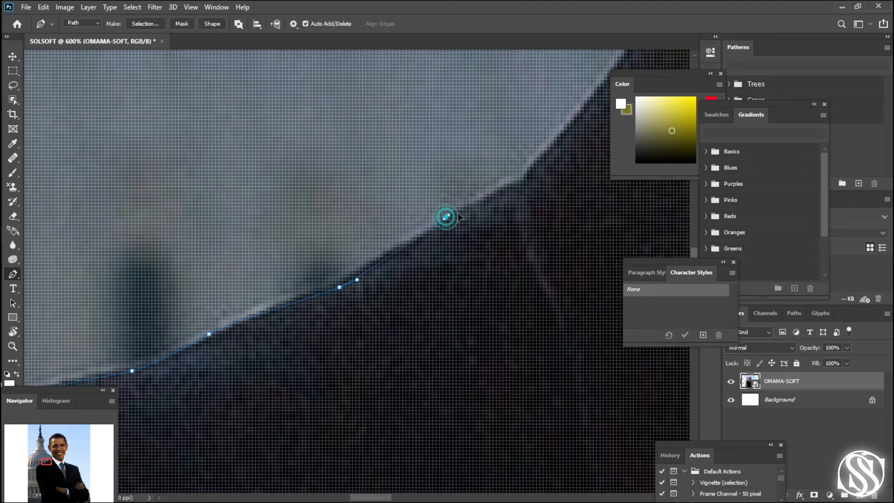
{"action": "left_click", "coordinate": [472, 198]}
{"action": "key", "text": "ctrl+z"}
{"action": "key", "text": "ctrl+z"}
{"action": "key", "text": "ctrl+z"}
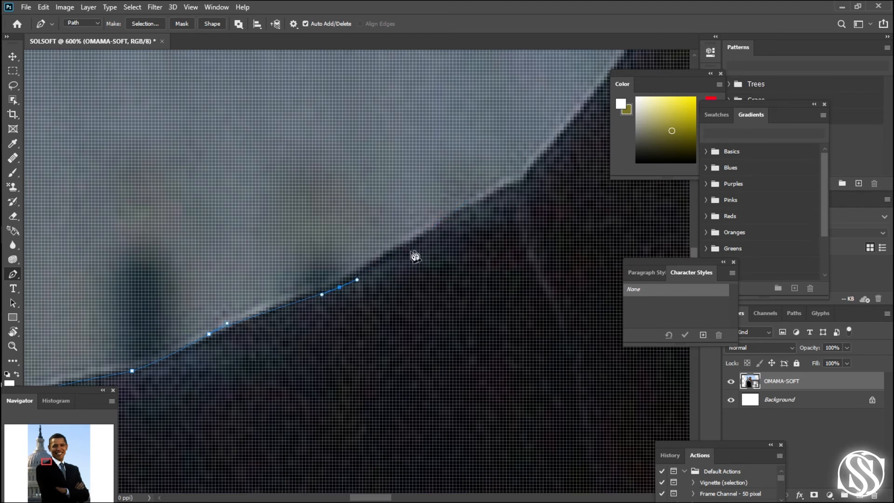
- Refine the last shoulder anchor and extend the path to the crease where the shoulder meets the jacket collar
{"action": "left_click", "coordinate": [340, 287], "text": "alt"}
{"action": "left_click_drag", "start_coordinate": [340, 287], "coordinate": [336, 281]}
{"action": "left_click_drag", "start_coordinate": [433, 300], "coordinate": [339, 354]}
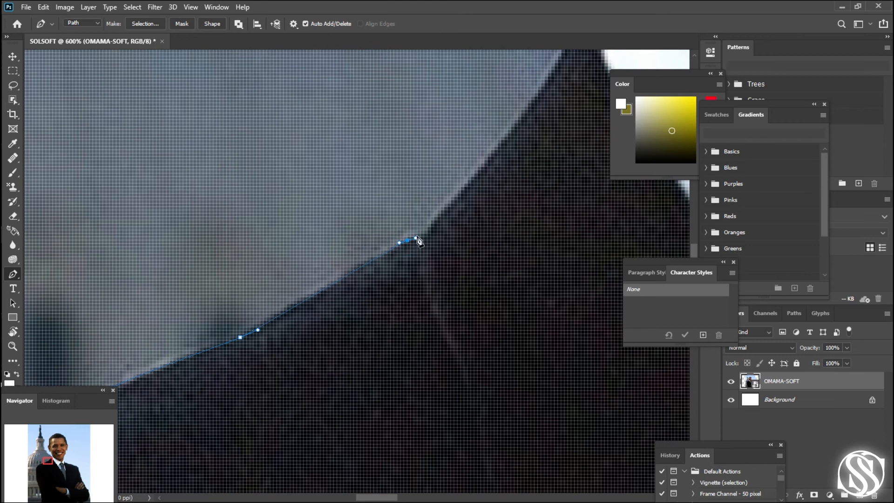
{"action": "left_click_drag", "start_coordinate": [451, 273], "coordinate": [339, 345]}
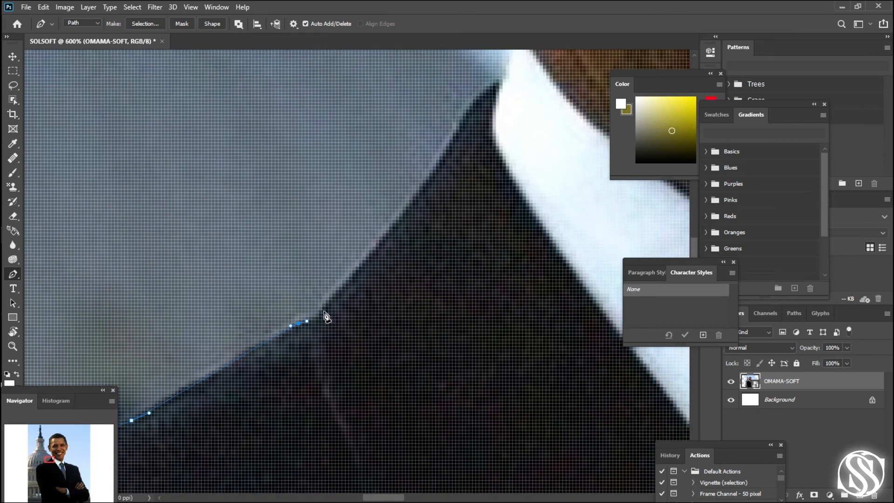
- Trace the jacket collar from the shoulder crease up to the shirt collar and adjust the handle at its rounded tip
{"action": "left_click_drag", "start_coordinate": [322, 309], "coordinate": [325, 306]}
{"action": "left_click_drag", "start_coordinate": [409, 208], "coordinate": [418, 195]}
{"action": "left_click_drag", "start_coordinate": [449, 224], "coordinate": [373, 339]}
{"action": "left_click_drag", "start_coordinate": [385, 243], "coordinate": [426, 212]}
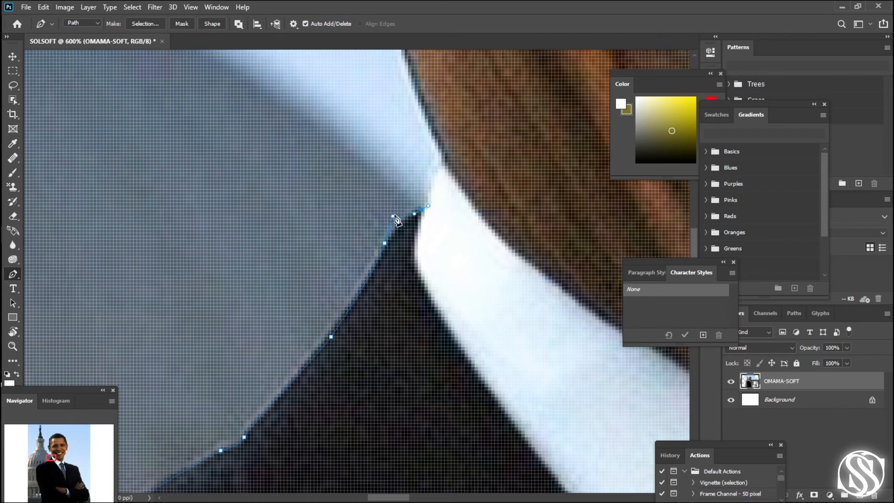
{"action": "left_click_drag", "start_coordinate": [393, 217], "coordinate": [390, 230]}
- Follow the exposed shirt collar up to the jaw and place a curved anchor along the side of the face
{"action": "left_click_drag", "start_coordinate": [442, 169], "coordinate": [443, 168]}
{"action": "left_click_drag", "start_coordinate": [465, 279], "coordinate": [340, 422]}
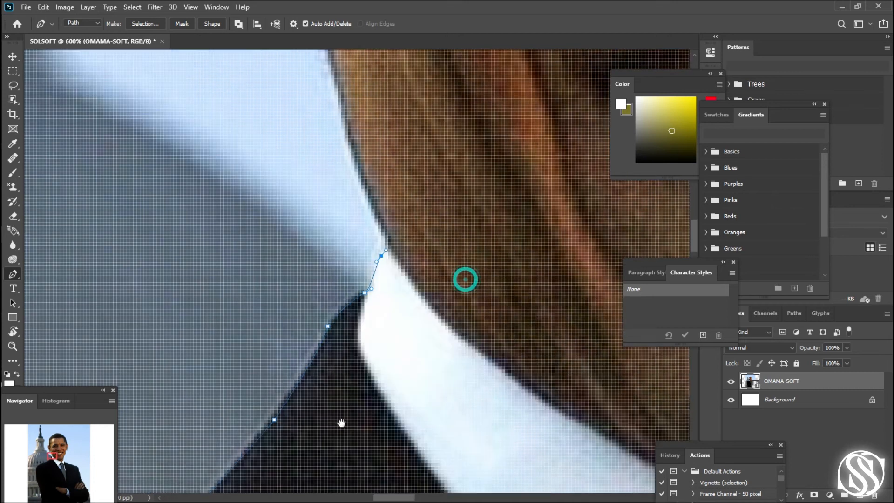
{"action": "left_click", "coordinate": [322, 310]}
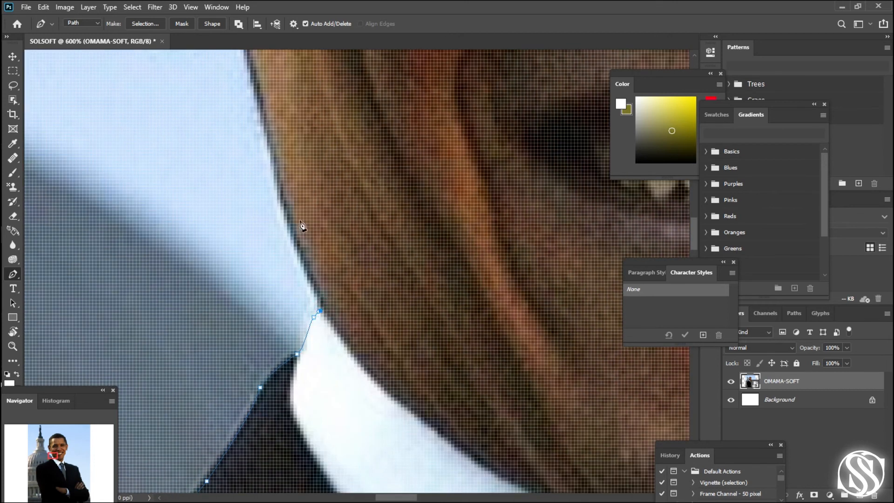
{"action": "left_click_drag", "start_coordinate": [280, 206], "coordinate": [266, 157]}
{"action": "left_click_drag", "start_coordinate": [427, 213], "coordinate": [411, 418]}
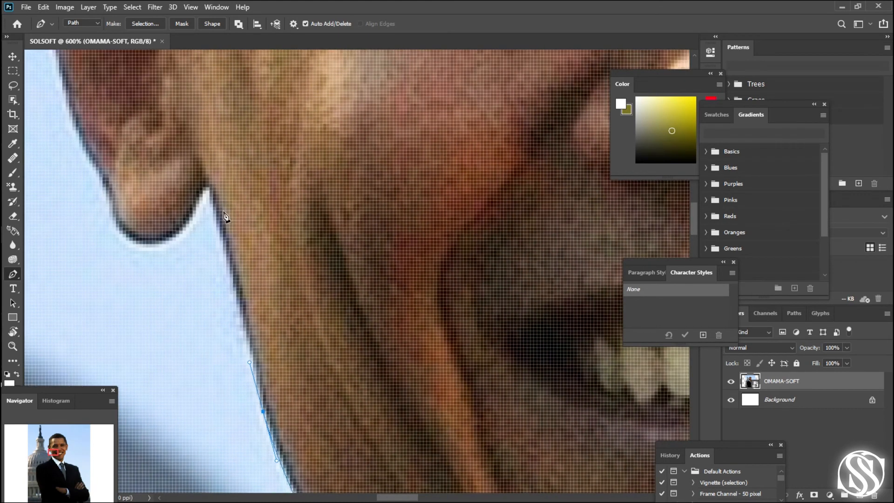
- Carry the path up the cheek to the notch beside the earlobe and curve it around the lobe's underside
{"action": "left_click_drag", "start_coordinate": [215, 205], "coordinate": [206, 179]}
{"action": "left_click", "coordinate": [206, 187]}
{"action": "left_click", "coordinate": [200, 191]}
{"action": "left_click_drag", "start_coordinate": [268, 261], "coordinate": [417, 383]}
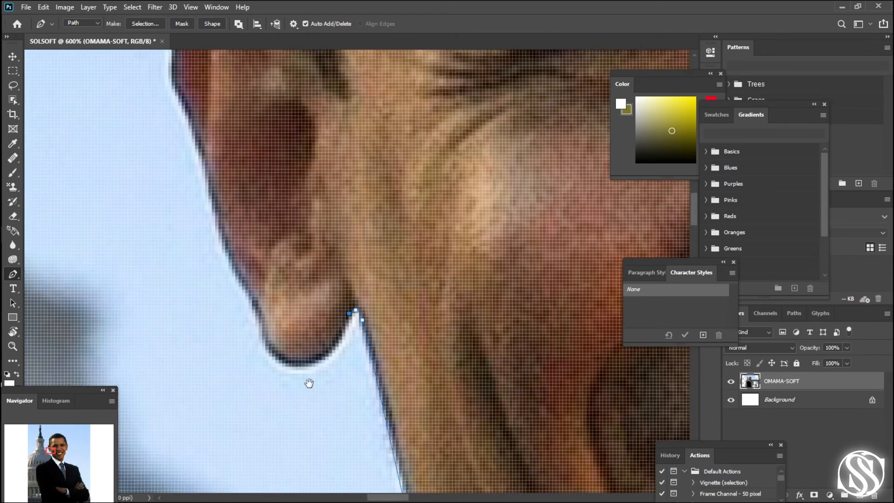
{"action": "mouse_move", "coordinate": [309, 383]}
{"action": "left_mouse_down"}
{"action": "mouse_move", "coordinate": [311, 401]}
{"action": "mouse_move", "coordinate": [313, 380]}
{"action": "mouse_move", "coordinate": [301, 385]}
{"action": "left_mouse_up"}
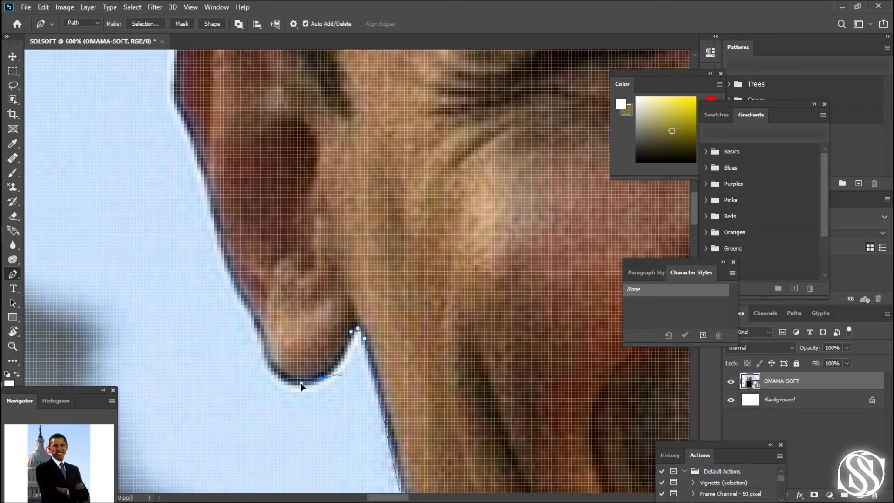
- Trace the outer side of the earlobe and the lower ear edge with curved anchors
{"action": "left_click", "coordinate": [260, 344]}
{"action": "left_click_drag", "start_coordinate": [262, 332], "coordinate": [198, 234]}
{"action": "left_click_drag", "start_coordinate": [212, 202], "coordinate": [208, 180]}
{"action": "left_click_drag", "start_coordinate": [329, 214], "coordinate": [378, 443]}
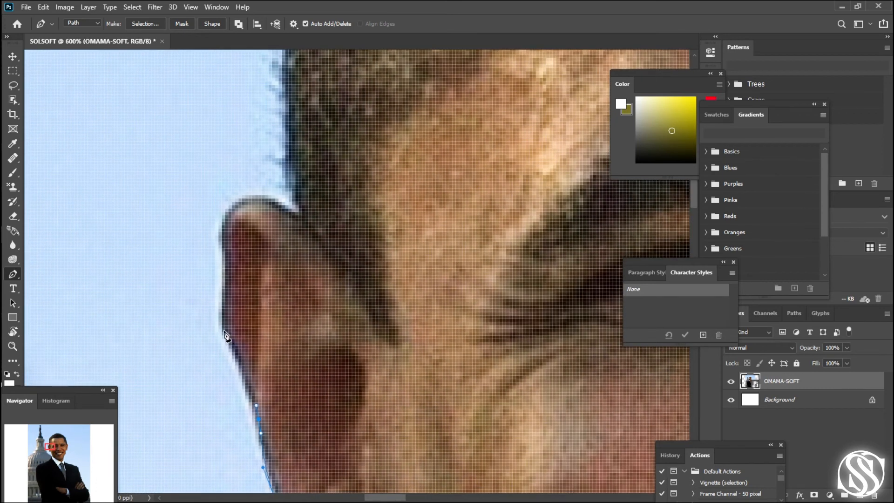
- Trace the ear's upper outer edge with curved anchors and round the path over the top of the ear
{"action": "left_click_drag", "start_coordinate": [222, 331], "coordinate": [207, 309]}
{"action": "left_click_drag", "start_coordinate": [225, 222], "coordinate": [224, 214]}
{"action": "left_click_drag", "start_coordinate": [208, 314], "coordinate": [211, 316]}
{"action": "left_click_drag", "start_coordinate": [293, 308], "coordinate": [301, 366]}
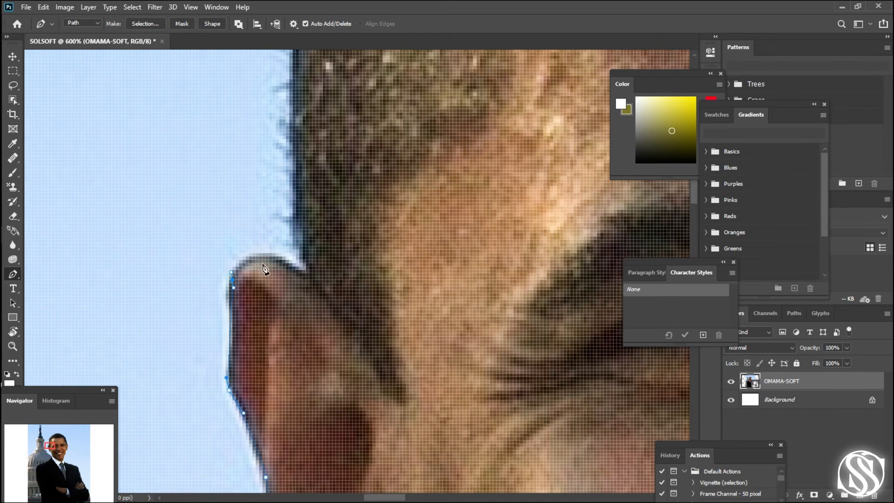
{"action": "left_click_drag", "start_coordinate": [271, 256], "coordinate": [275, 258]}
- Turn the path at the notch between ear and hair and place a curved anchor up the side of the hair
{"action": "left_click", "coordinate": [302, 273]}
{"action": "left_click", "coordinate": [306, 270]}
{"action": "left_click", "coordinate": [306, 263]}
{"action": "left_click_drag", "start_coordinate": [296, 190], "coordinate": [298, 126]}
{"action": "left_click_drag", "start_coordinate": [393, 98], "coordinate": [314, 371]}
- Redo the next hairline anchor and continue the path with curved anchors up the bend toward the crown
{"action": "left_click_drag", "start_coordinate": [227, 195], "coordinate": [233, 134]}
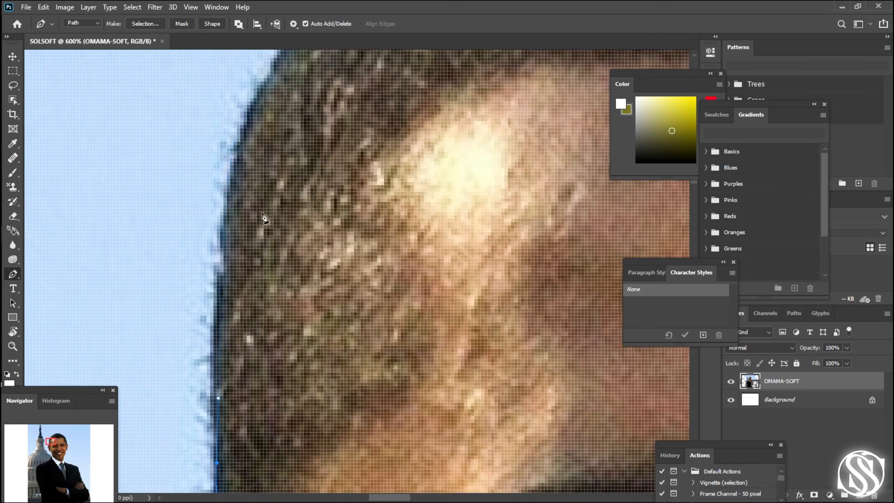
{"action": "left_click_drag", "start_coordinate": [216, 239], "coordinate": [220, 204]}
{"action": "key", "text": "ctrl+z"}
{"action": "left_click_drag", "start_coordinate": [223, 235], "coordinate": [234, 219]}
{"action": "left_click_drag", "start_coordinate": [327, 211], "coordinate": [281, 369]}
{"action": "left_click_drag", "start_coordinate": [248, 189], "coordinate": [184, 311]}
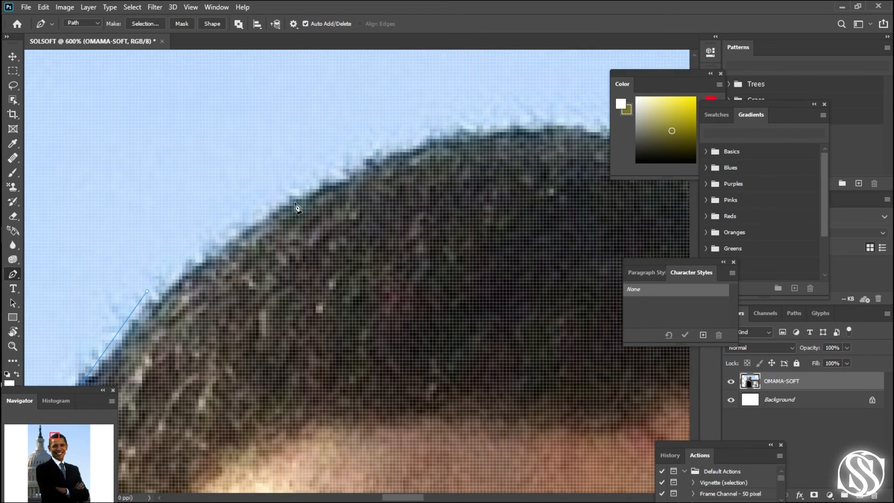
- Trace over the crown of the head with three curved anchors, ending on the hair's far slope
{"action": "left_click_drag", "start_coordinate": [318, 188], "coordinate": [344, 176]}
{"action": "left_click_drag", "start_coordinate": [379, 216], "coordinate": [203, 244]}
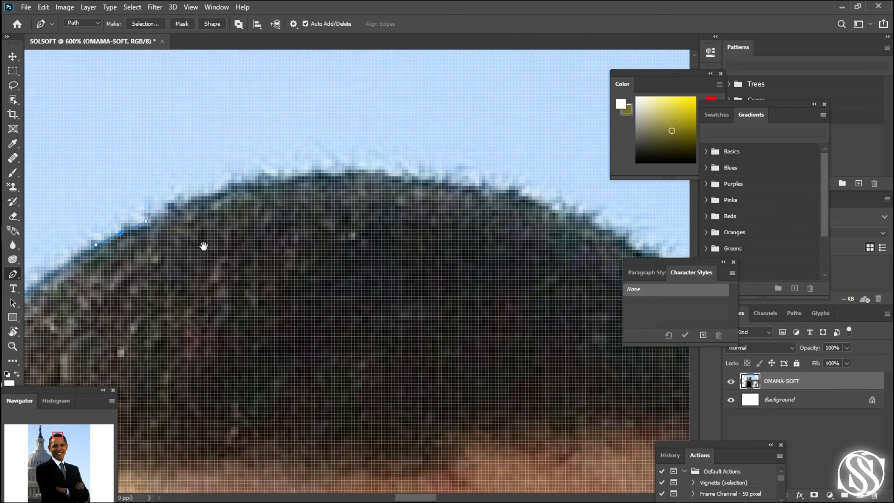
{"action": "left_click_drag", "start_coordinate": [465, 188], "coordinate": [640, 231]}
{"action": "left_click_drag", "start_coordinate": [580, 239], "coordinate": [168, 142]}
{"action": "left_click_drag", "start_coordinate": [369, 250], "coordinate": [419, 304]}
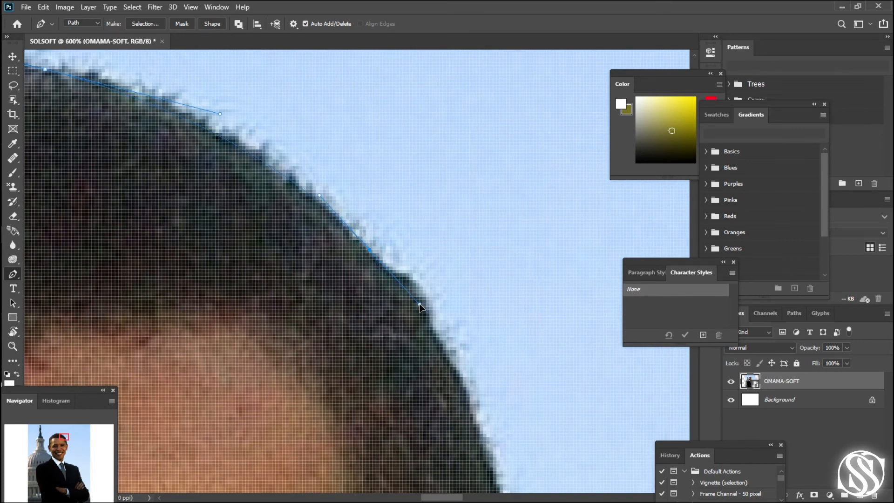
{"action": "scroll", "coordinate": [398, 393], "scroll_direction": "down", "scroll_amount": 2}
{"action": "scroll", "coordinate": [397, 392], "scroll_direction": "down", "scroll_amount": 6}
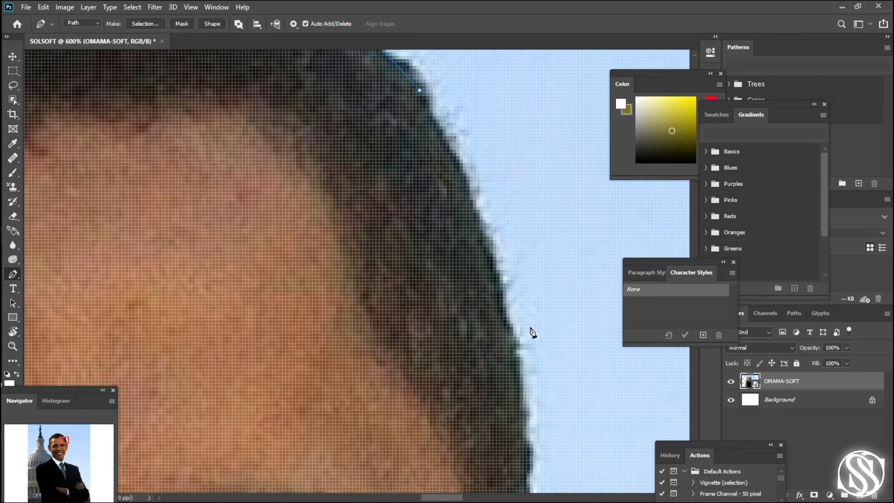
{"action": "left_click_drag", "start_coordinate": [516, 360], "coordinate": [535, 501]}
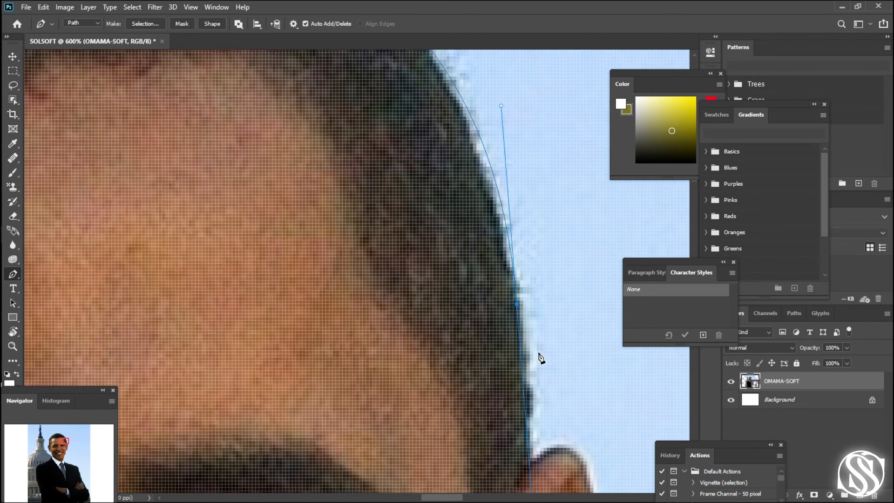
{"action": "key", "text": "ctrl+z"}
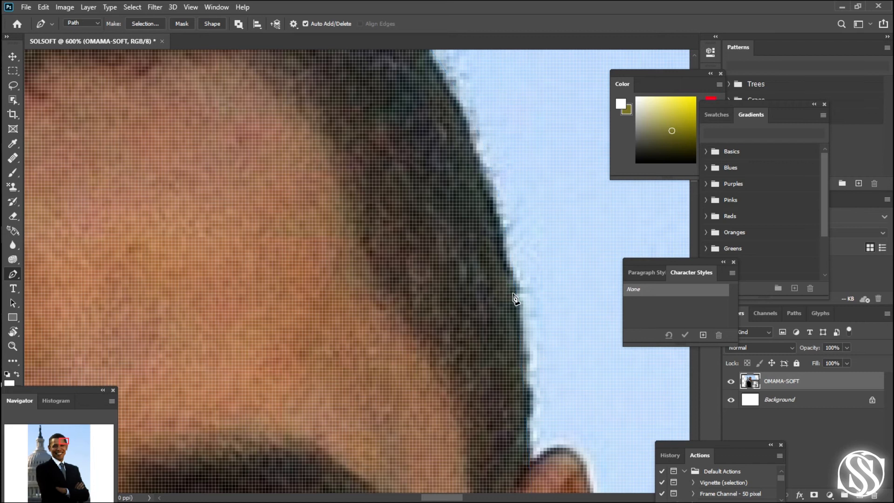
- Place a curved anchor on the far side of the hair above the ear and shorten its outgoing handle
{"action": "left_click_drag", "start_coordinate": [513, 293], "coordinate": [551, 488]}
{"action": "scroll", "coordinate": [515, 273], "scroll_direction": "up", "scroll_amount": 8}
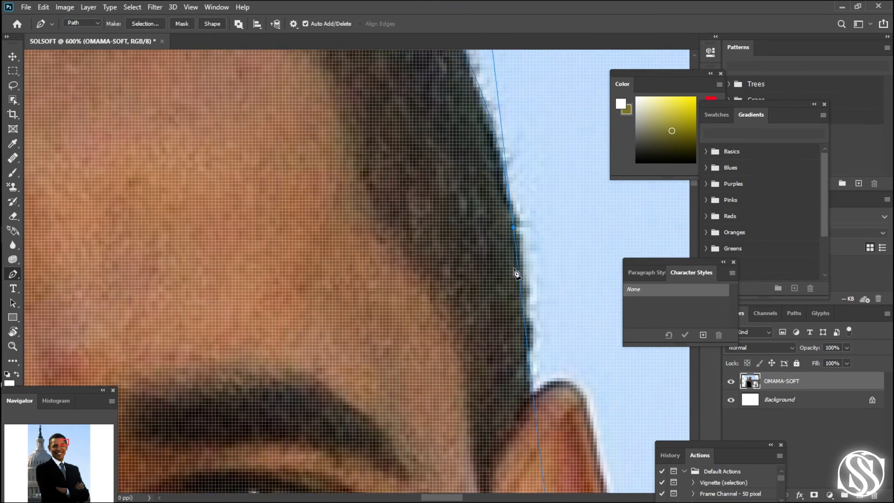
{"action": "scroll", "coordinate": [499, 252], "scroll_direction": "up", "scroll_amount": 3}
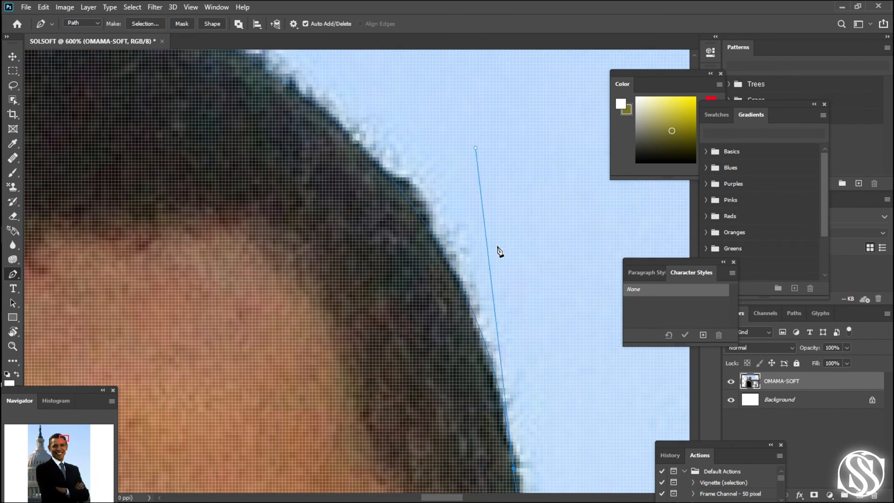
{"action": "scroll", "coordinate": [498, 249], "scroll_direction": "up", "scroll_amount": 1}
{"action": "scroll", "coordinate": [483, 252], "scroll_direction": "down", "scroll_amount": 5}
{"action": "scroll", "coordinate": [470, 263], "scroll_direction": "down", "scroll_amount": 13}
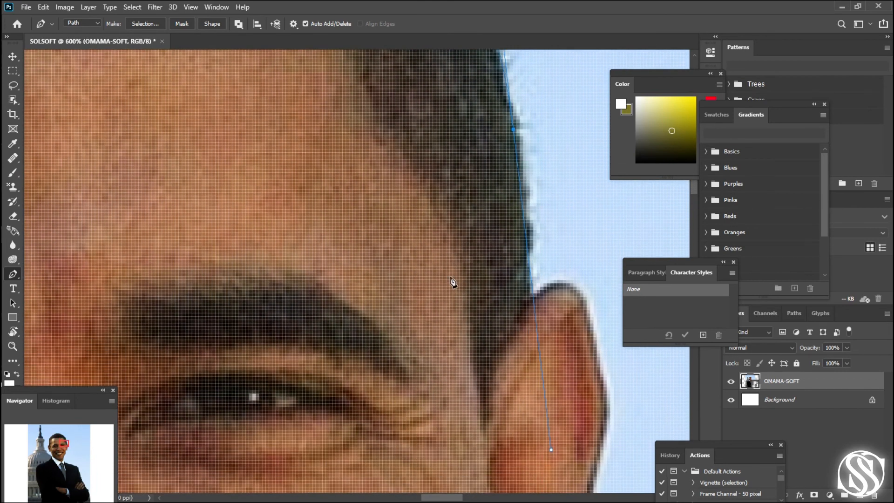
{"action": "left_click_drag", "start_coordinate": [453, 282], "coordinate": [309, 294]}
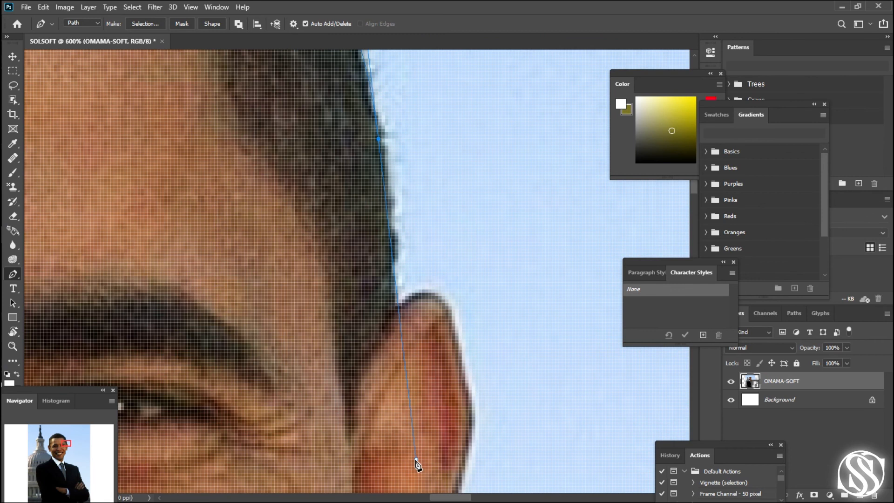
{"action": "mouse_move", "coordinate": [416, 460]}
{"action": "left_mouse_down"}
{"action": "mouse_move", "coordinate": [399, 368]}
{"action": "mouse_move", "coordinate": [398, 259]}
{"action": "left_mouse_up"}
- Continue the path down the hair edge to the notch at the second ear and refine the anchors there
{"action": "left_click", "coordinate": [386, 196]}
{"action": "left_click", "coordinate": [392, 308]}
{"action": "left_click_drag", "start_coordinate": [386, 321], "coordinate": [388, 354]}
{"action": "key", "text": "space"}
{"action": "left_click", "coordinate": [393, 306]}
{"action": "key", "text": "ctrl+z"}
{"action": "left_click_drag", "start_coordinate": [387, 356], "coordinate": [394, 321]}
{"action": "left_click", "coordinate": [398, 306]}
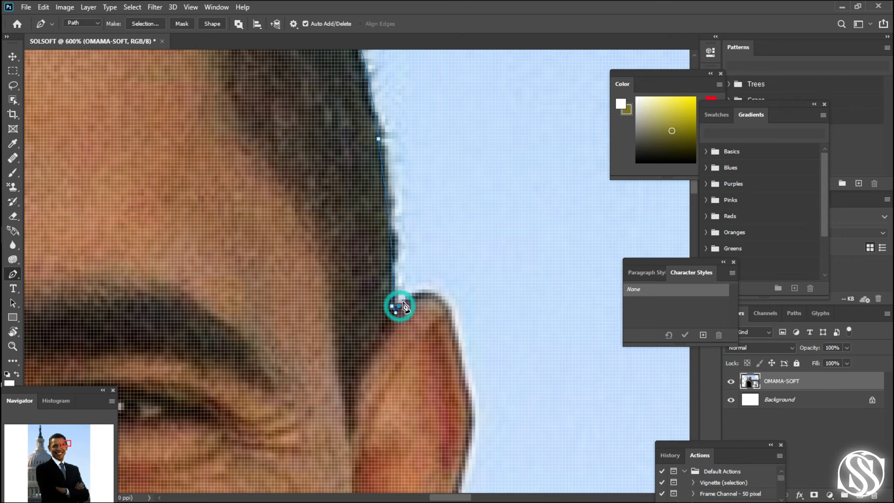
- Curve the path over the top of the second ear and trace its outer edge down toward the lobe
{"action": "left_click", "coordinate": [446, 307]}
{"action": "left_click_drag", "start_coordinate": [460, 340], "coordinate": [301, 220]}
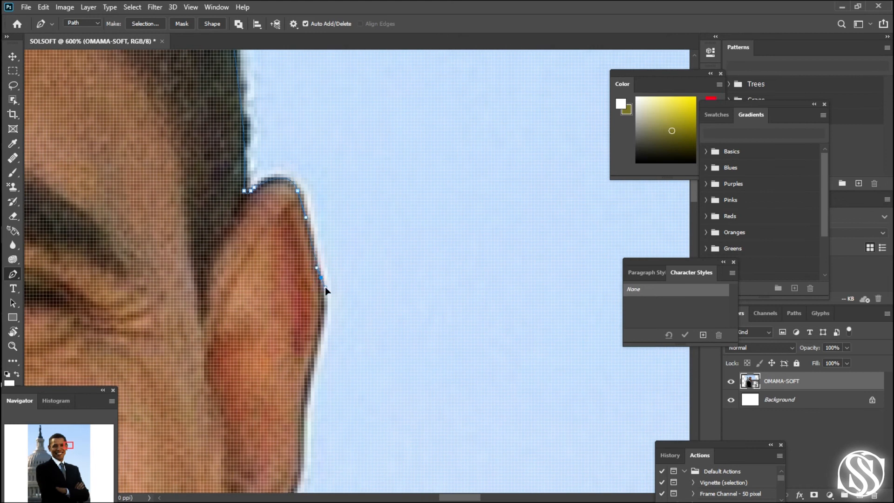
{"action": "left_click", "coordinate": [311, 360]}
{"action": "left_click_drag", "start_coordinate": [302, 431], "coordinate": [329, 296]}
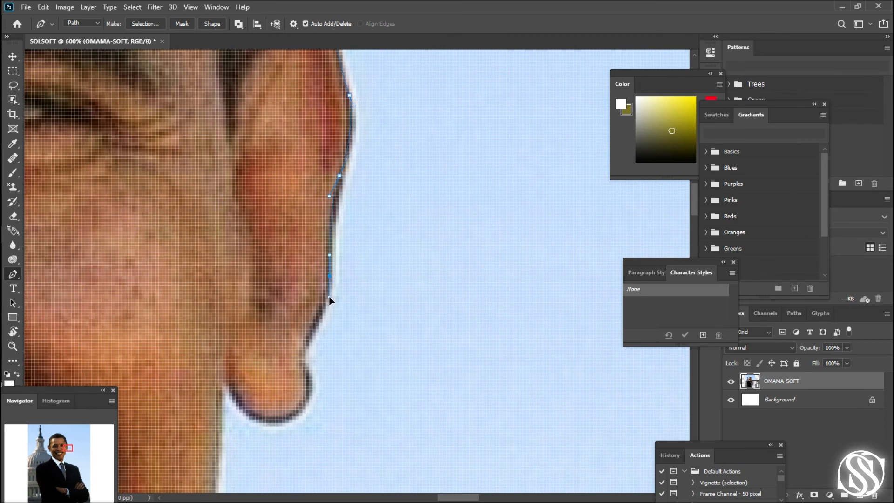
- Trace around the second earlobe with curved anchors and adjust the handle where the lobe meets the cheek
{"action": "left_click", "coordinate": [306, 331]}
{"action": "left_click_drag", "start_coordinate": [302, 356], "coordinate": [310, 376]}
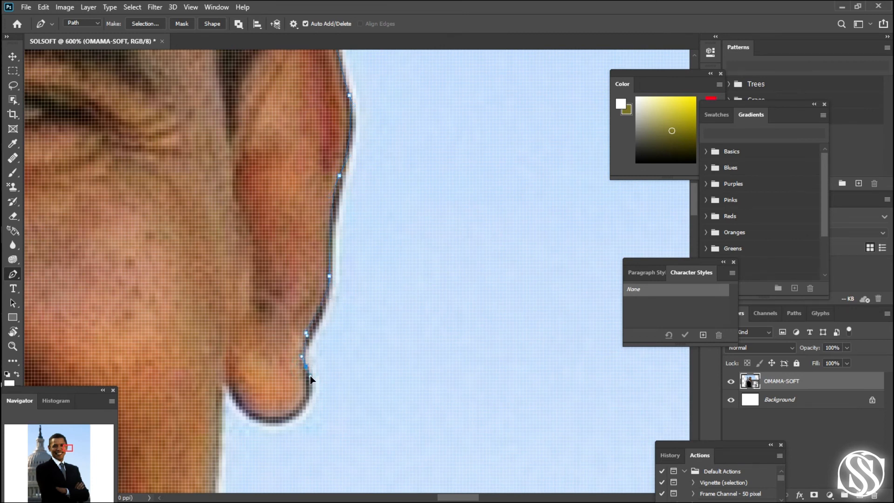
{"action": "left_click", "coordinate": [289, 409]}
{"action": "left_click_drag", "start_coordinate": [230, 389], "coordinate": [211, 350]}
{"action": "left_click_drag", "start_coordinate": [211, 350], "coordinate": [219, 367]}
- Continue the path from the earlobe down the cheek and jaw to the top of the shirt collar
{"action": "left_click", "coordinate": [223, 385]}
{"action": "left_click", "coordinate": [220, 403]}
{"action": "left_click_drag", "start_coordinate": [236, 429], "coordinate": [462, 224]}
{"action": "left_click_drag", "start_coordinate": [431, 362], "coordinate": [506, 143]}
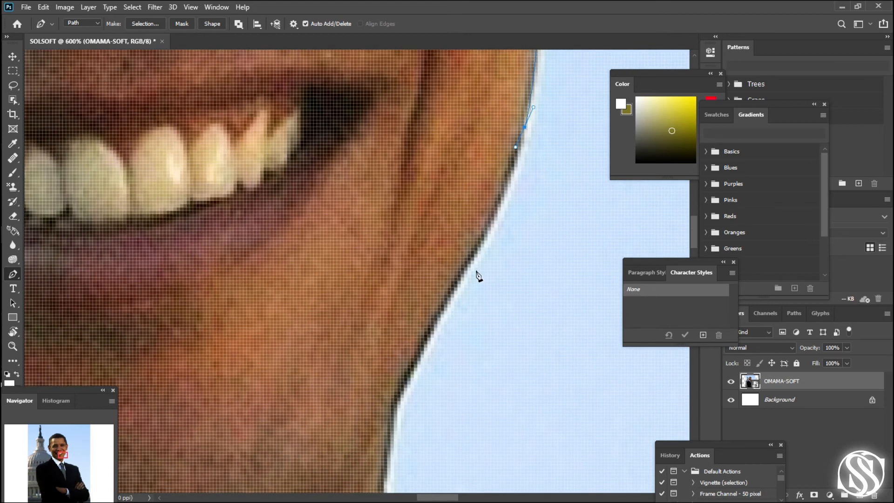
{"action": "left_click_drag", "start_coordinate": [431, 324], "coordinate": [365, 120]}
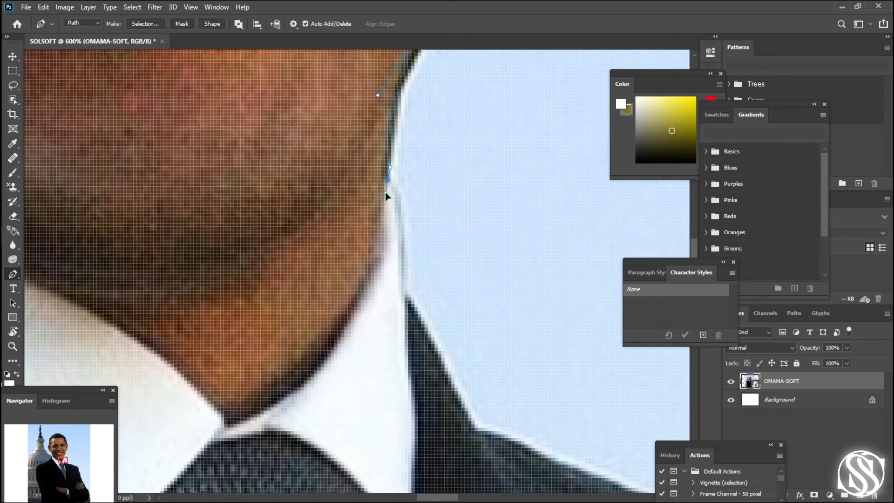
- Refine the handle at the jaw and trace the shirt collar's outer edge down to the jacket collar
{"action": "scroll", "coordinate": [386, 186], "scroll_direction": "up", "scroll_amount": 3}
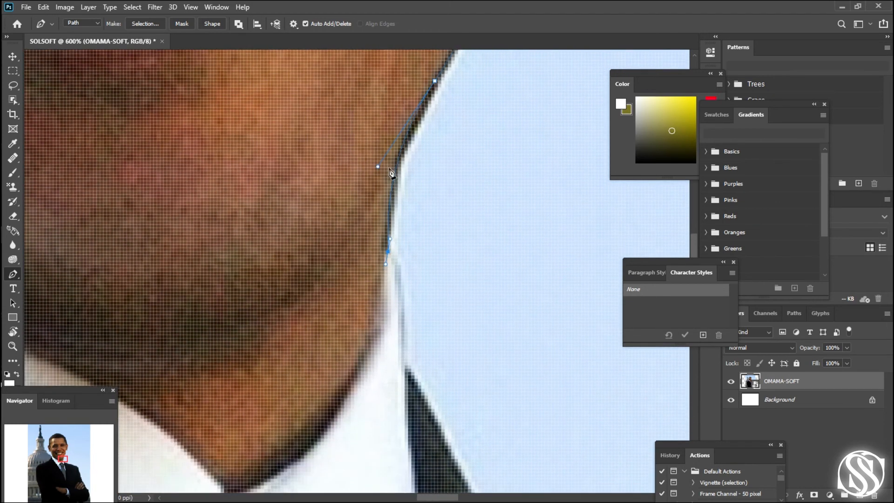
{"action": "scroll", "coordinate": [391, 172], "scroll_direction": "down", "scroll_amount": 2}
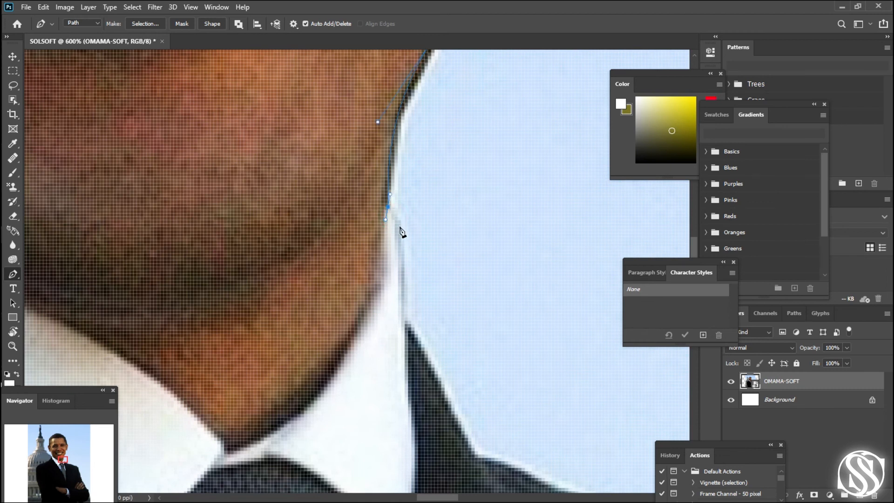
{"action": "left_click", "coordinate": [398, 227]}
{"action": "left_click_drag", "start_coordinate": [385, 222], "coordinate": [390, 215]}
{"action": "left_click", "coordinate": [405, 318]}
{"action": "left_click_drag", "start_coordinate": [348, 309], "coordinate": [271, 116]}
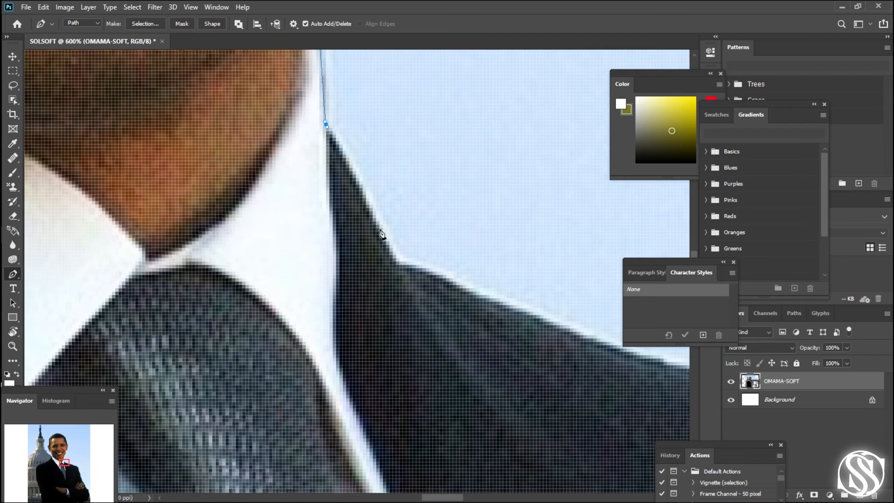
- Trace the jacket collar down to the shoulder crease and continue with curved anchors along the second shoulder's slope
{"action": "left_click_drag", "start_coordinate": [393, 257], "coordinate": [401, 270]}
{"action": "left_click_drag", "start_coordinate": [443, 308], "coordinate": [343, 252]}
{"action": "left_click_drag", "start_coordinate": [411, 299], "coordinate": [196, 166]}
{"action": "left_click", "coordinate": [332, 186]}
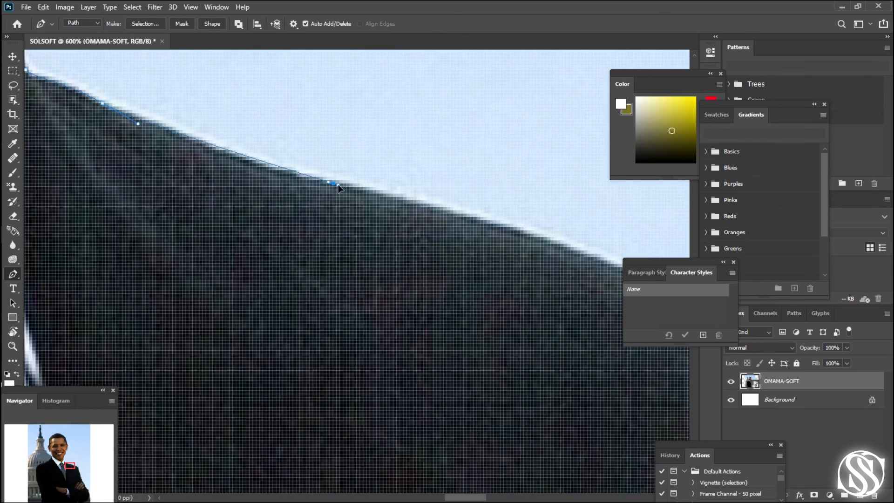
{"action": "left_click_drag", "start_coordinate": [350, 189], "coordinate": [361, 186]}
{"action": "left_click_drag", "start_coordinate": [348, 272], "coordinate": [172, 192]}
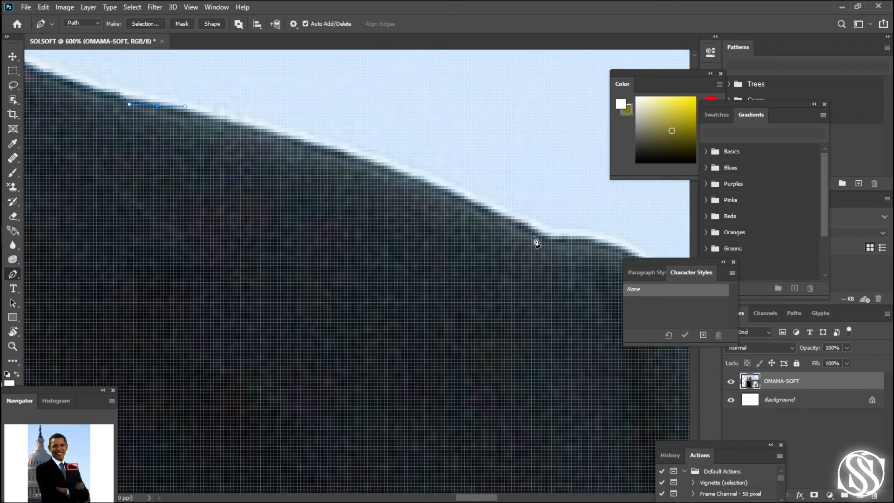
- Continue the path over the second shoulder's crease and rounded cap, shortening the crease anchor's handle and placing closer curved anchors
{"action": "left_click_drag", "start_coordinate": [537, 238], "coordinate": [559, 272]}
{"action": "left_click_drag", "start_coordinate": [515, 304], "coordinate": [124, 120]}
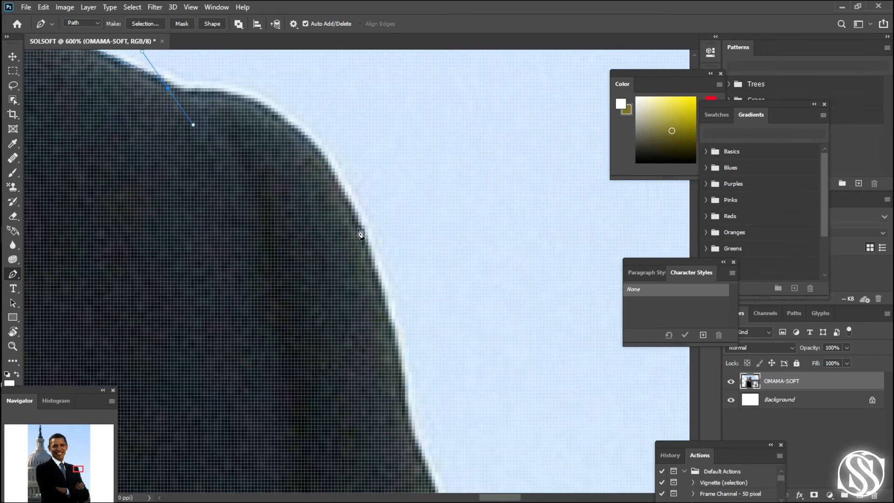
{"action": "left_click", "coordinate": [362, 233]}
{"action": "left_click_drag", "start_coordinate": [363, 237], "coordinate": [430, 383]}
{"action": "scroll", "coordinate": [372, 326], "scroll_direction": "up", "scroll_amount": 2}
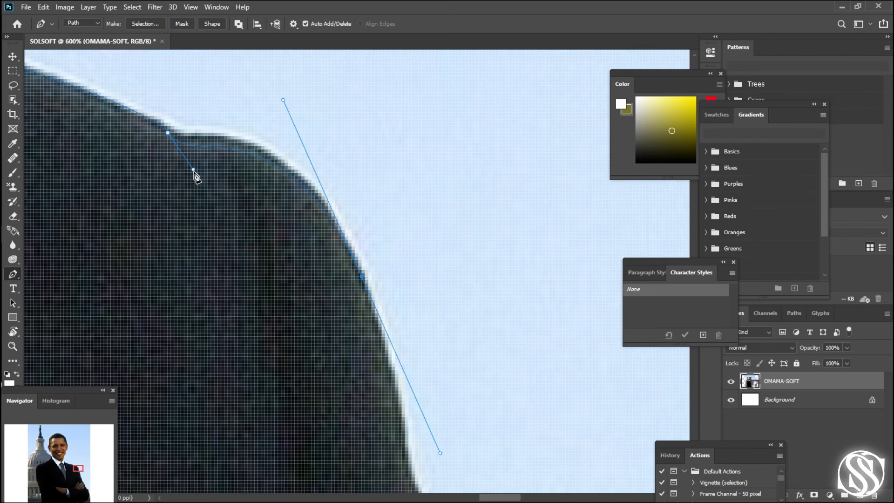
{"action": "left_click_drag", "start_coordinate": [193, 155], "coordinate": [192, 150]}
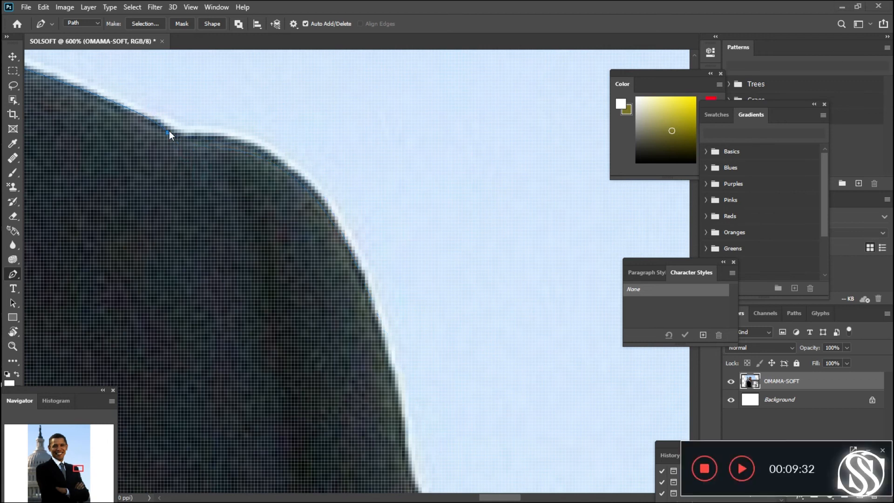
{"action": "left_click", "coordinate": [168, 133]}
{"action": "left_click", "coordinate": [282, 166]}
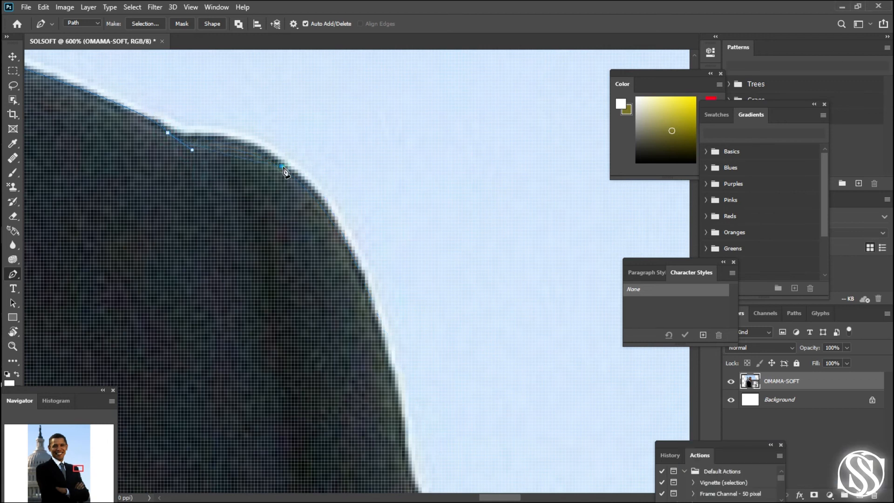
{"action": "left_click_drag", "start_coordinate": [305, 196], "coordinate": [320, 209]}
- Trace the upper sleeve's outer edge below the shoulder cap with closely spaced anchors, removing the trailing handle before continuing
{"action": "left_click_drag", "start_coordinate": [393, 405], "coordinate": [277, 151]}
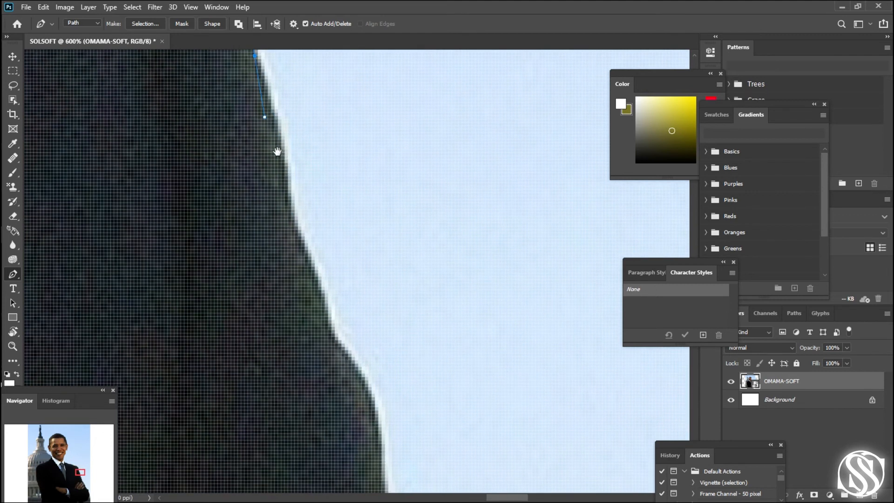
{"action": "left_click_drag", "start_coordinate": [313, 265], "coordinate": [317, 271]}
{"action": "key", "text": "ctrl+z"}
{"action": "scroll", "coordinate": [316, 273], "scroll_direction": "up", "scroll_amount": 1}
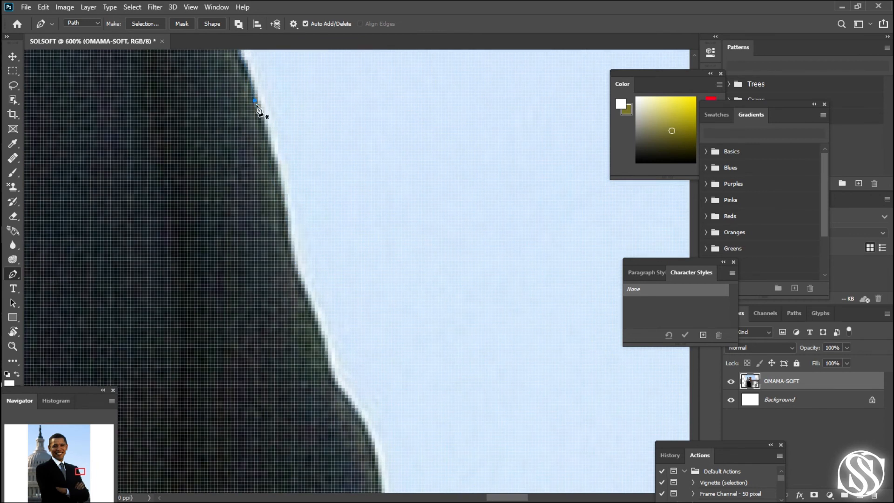
{"action": "left_click", "coordinate": [254, 100]}
{"action": "left_click", "coordinate": [264, 161]}
{"action": "left_click_drag", "start_coordinate": [264, 163], "coordinate": [274, 160]}
{"action": "left_click", "coordinate": [287, 242]}
{"action": "left_click", "coordinate": [298, 278]}
{"action": "left_click_drag", "start_coordinate": [293, 354], "coordinate": [254, 214]}
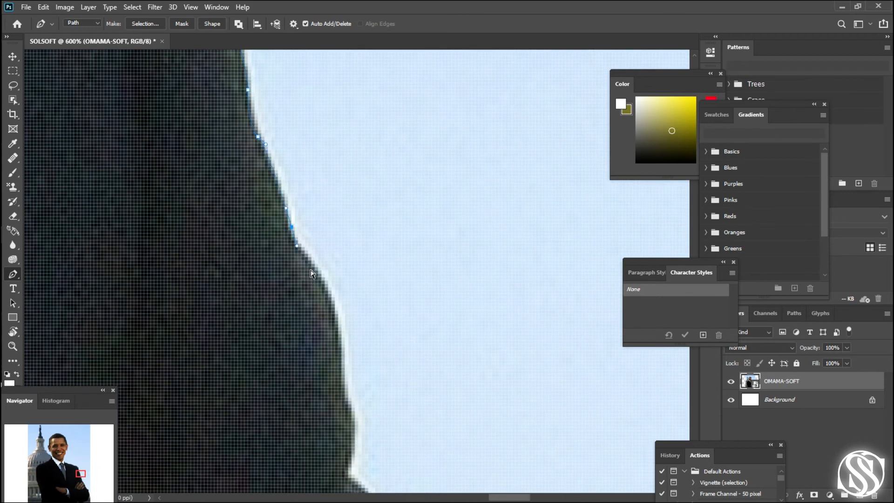
- Continue around the sleeve's next bulge with curved anchors down to the first sharp fold notch
{"action": "left_click_drag", "start_coordinate": [292, 237], "coordinate": [299, 244]}
{"action": "left_click_drag", "start_coordinate": [343, 335], "coordinate": [284, 165]}
{"action": "key", "text": "space"}
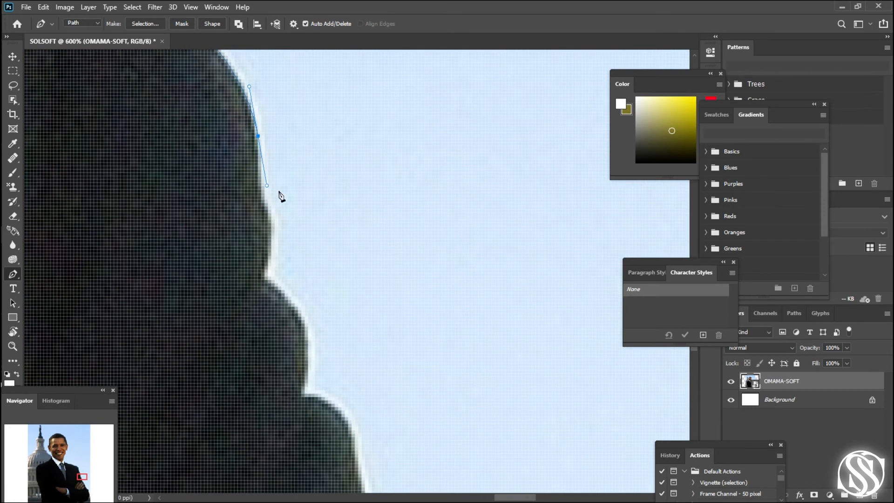
{"action": "left_click_drag", "start_coordinate": [261, 203], "coordinate": [278, 217]}
{"action": "left_click_drag", "start_coordinate": [265, 269], "coordinate": [260, 279]}
- Trace the two sleeve folds below the notch, ending at the crease just above the fingertips
{"action": "left_click_drag", "start_coordinate": [295, 306], "coordinate": [322, 160]}
{"action": "key", "text": "space"}
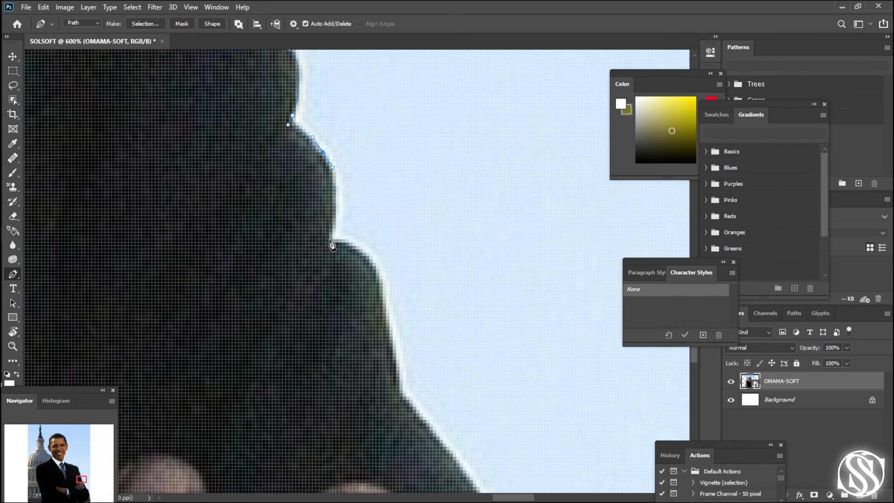
{"action": "left_click_drag", "start_coordinate": [326, 236], "coordinate": [310, 272]}
{"action": "left_click", "coordinate": [327, 236], "text": "alt"}
{"action": "left_click_drag", "start_coordinate": [380, 283], "coordinate": [307, 238]}
{"action": "left_click", "coordinate": [320, 296]}
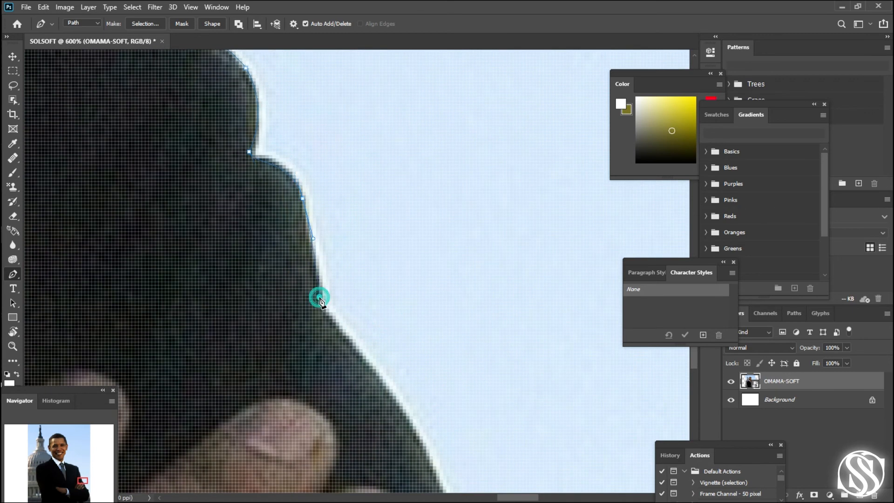
- Trace the sleeve edge beside the fingertips, undoing the overly long segment and placing closer anchors instead
{"action": "left_click_drag", "start_coordinate": [364, 357], "coordinate": [356, 103]}
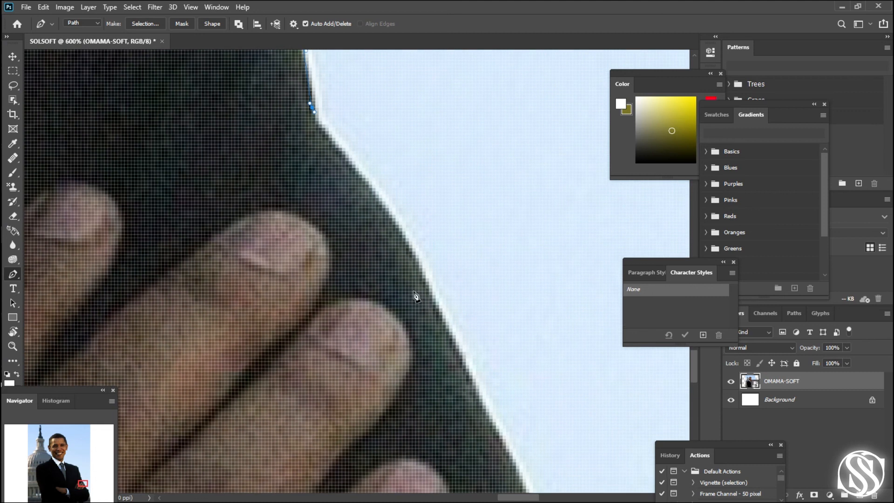
{"action": "left_click_drag", "start_coordinate": [452, 339], "coordinate": [161, 105]}
{"action": "left_click_drag", "start_coordinate": [338, 360], "coordinate": [363, 408]}
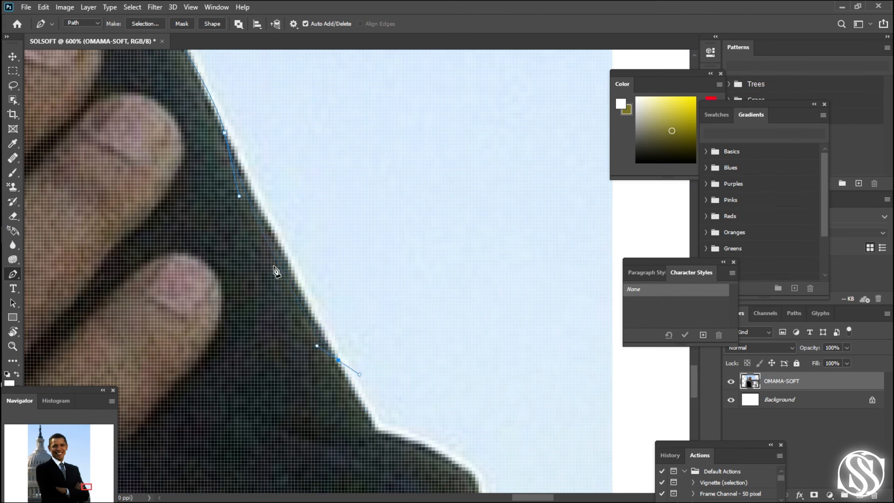
{"action": "key", "text": "ctrl+z"}
{"action": "key", "text": "ctrl+z"}
{"action": "left_click_drag", "start_coordinate": [342, 368], "coordinate": [362, 379]}
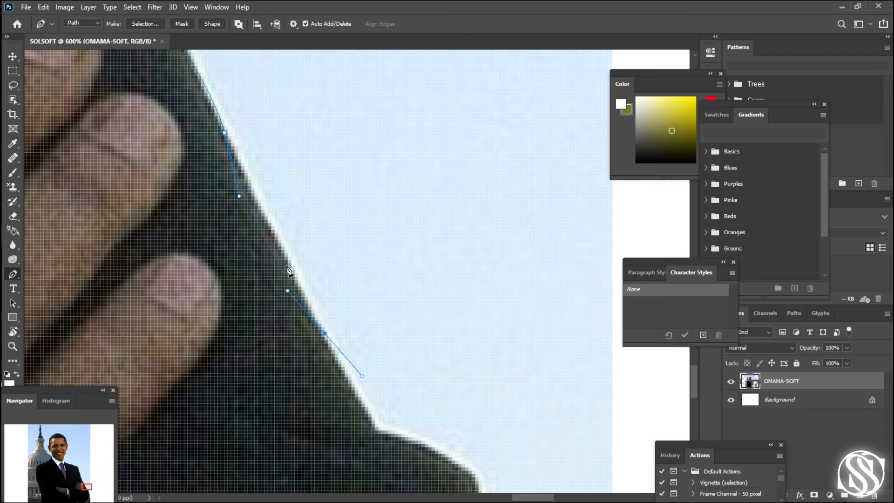
{"action": "left_click", "coordinate": [239, 197]}
{"action": "left_click", "coordinate": [287, 290]}
- Place a curved anchor at the notch above the elbow and adjust the preceding handle to fit the sleeve edge
{"action": "left_click_drag", "start_coordinate": [287, 291], "coordinate": [292, 197]}
{"action": "left_click_drag", "start_coordinate": [354, 321], "coordinate": [363, 328]}
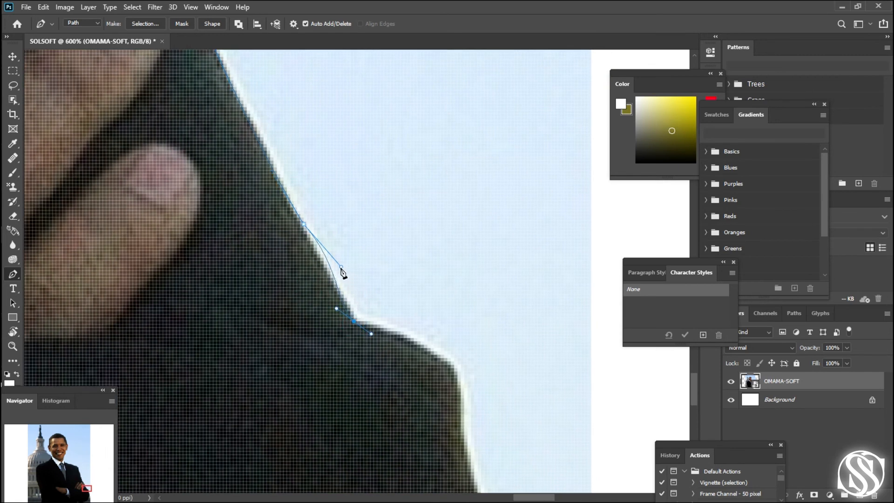
{"action": "left_click_drag", "start_coordinate": [342, 270], "coordinate": [330, 272]}
{"action": "left_click_drag", "start_coordinate": [363, 331], "coordinate": [281, 158]}
- Trace the elbow's outer bulge with curved anchors down to the corner where the sleeve turns inward
{"action": "left_click_drag", "start_coordinate": [428, 296], "coordinate": [416, 214]}
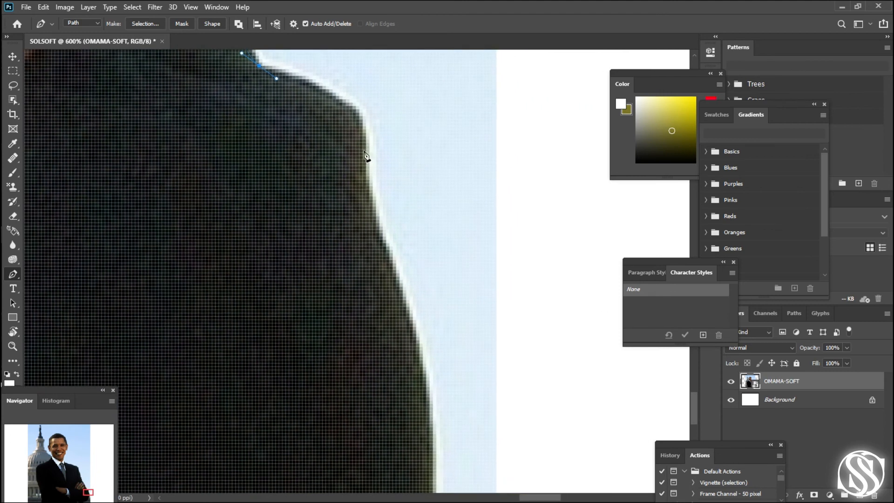
{"action": "left_click_drag", "start_coordinate": [359, 126], "coordinate": [363, 154]}
{"action": "left_click_drag", "start_coordinate": [383, 246], "coordinate": [396, 275]}
{"action": "left_click_drag", "start_coordinate": [413, 401], "coordinate": [325, 252]}
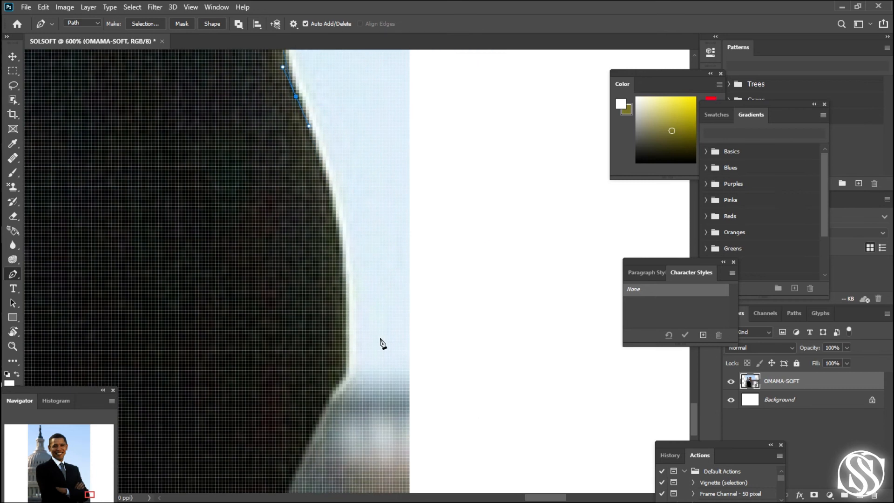
{"action": "left_click_drag", "start_coordinate": [346, 363], "coordinate": [339, 494]}
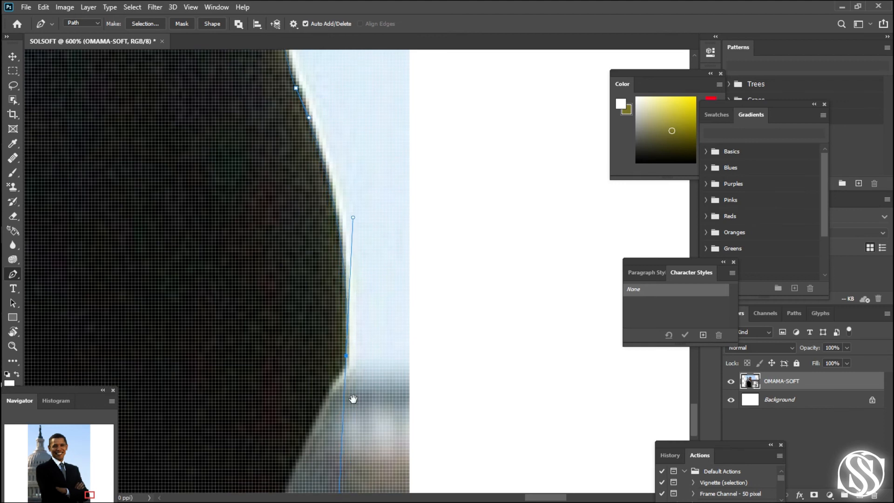
{"action": "left_click_drag", "start_coordinate": [352, 399], "coordinate": [478, 262]}
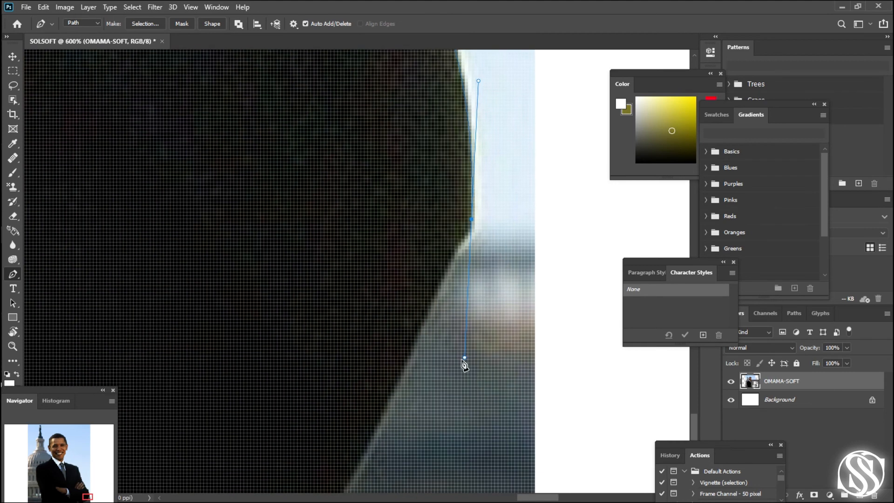
- Correct the long handle at the elbow corner and trace the sleeve's underside toward the photo's bottom edge
{"action": "left_click", "coordinate": [463, 359]}
{"action": "key", "text": "ctrl+z"}
{"action": "left_click_drag", "start_coordinate": [465, 359], "coordinate": [486, 149]}
{"action": "key", "text": "space"}
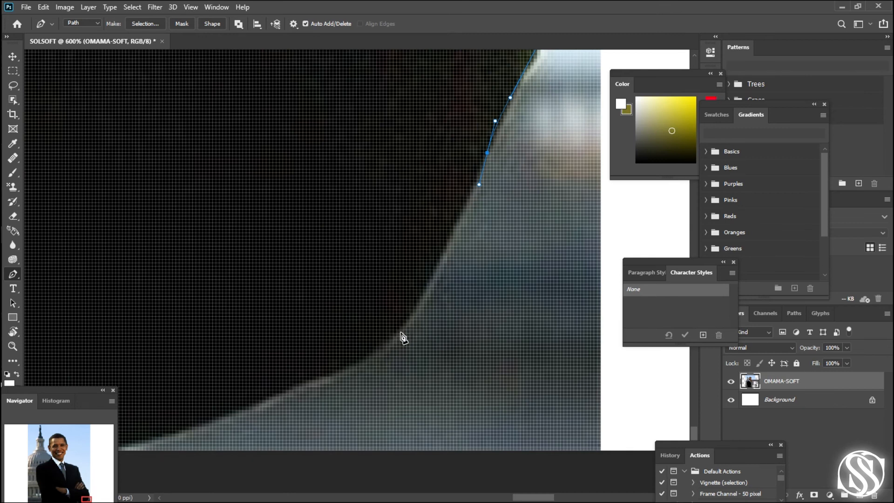
{"action": "left_click_drag", "start_coordinate": [397, 333], "coordinate": [380, 360]}
{"action": "key", "text": "space"}
{"action": "left_click_drag", "start_coordinate": [346, 383], "coordinate": [425, 310]}
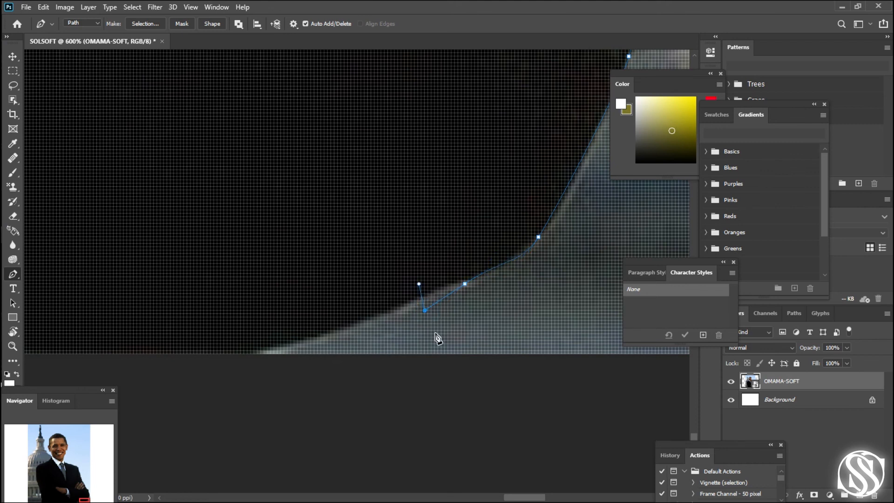
- Replace the misplaced anchor on the sleeve's underside and extend the path to where the sleeve meets the photo's bottom edge
{"action": "left_click", "coordinate": [424, 311]}
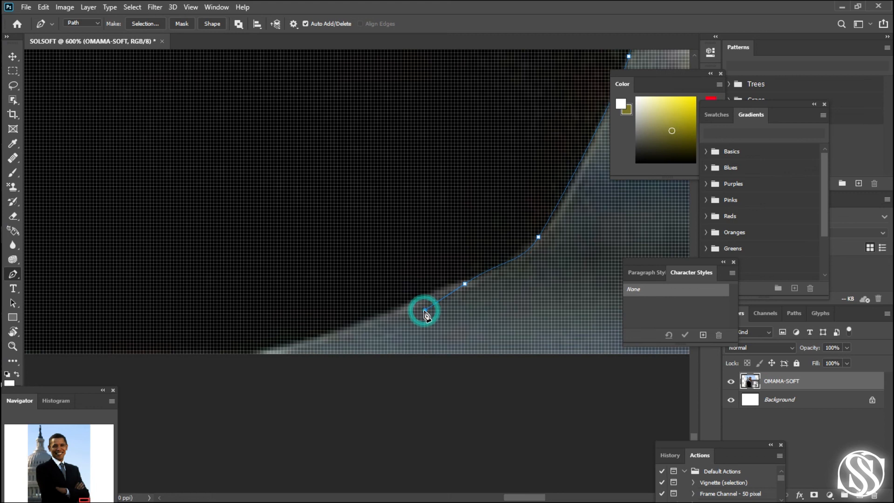
{"action": "left_click_drag", "start_coordinate": [425, 311], "coordinate": [414, 293]}
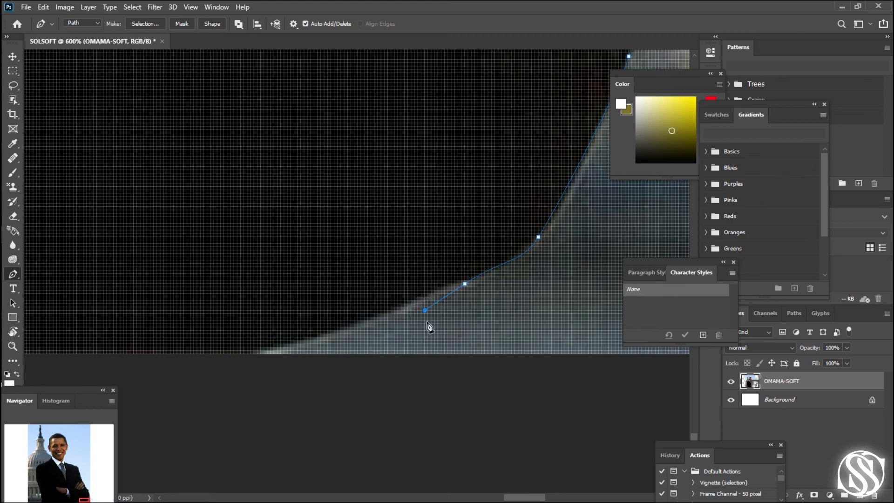
{"action": "left_click", "coordinate": [425, 312]}
{"action": "key", "text": "ctrl+z"}
{"action": "left_click_drag", "start_coordinate": [323, 337], "coordinate": [519, 255]}
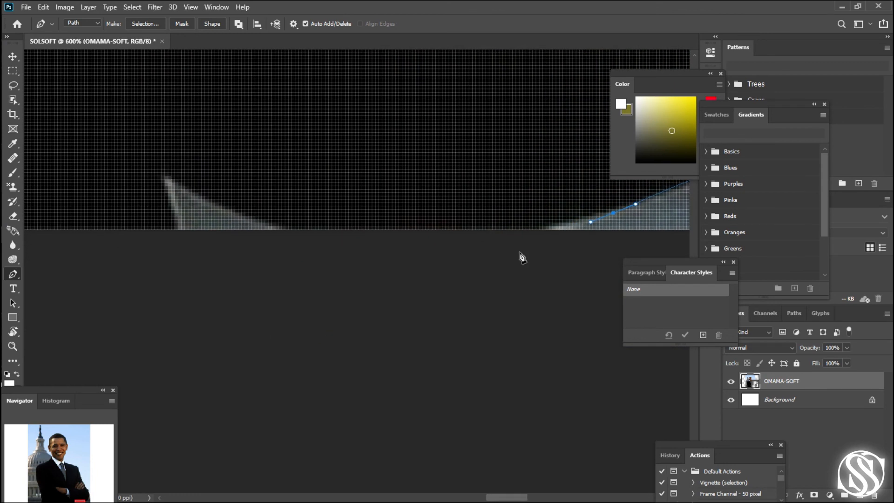
{"action": "left_click", "coordinate": [542, 230]}
- Extend the path along the photo's bottom edge and trace around the small triangular background gap beneath the sleeve
{"action": "scroll", "coordinate": [285, 237], "scroll_direction": "up", "scroll_amount": 6}
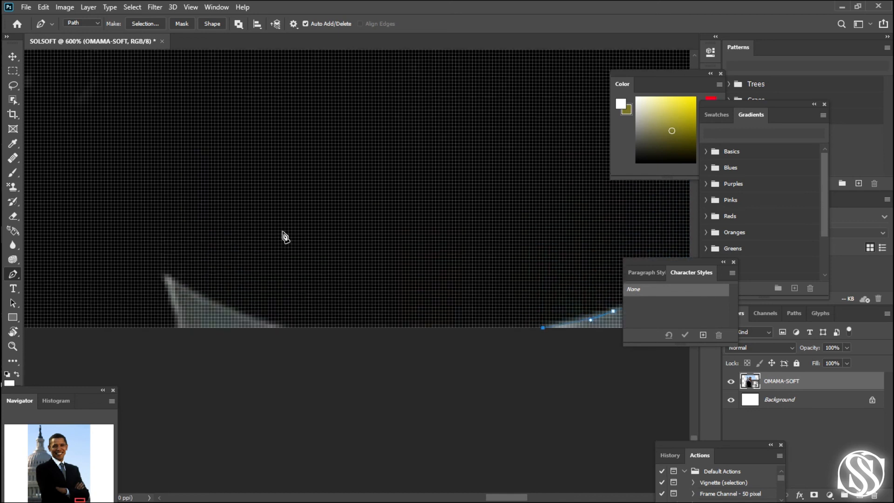
{"action": "scroll", "coordinate": [285, 237], "scroll_direction": "up", "scroll_amount": 1}
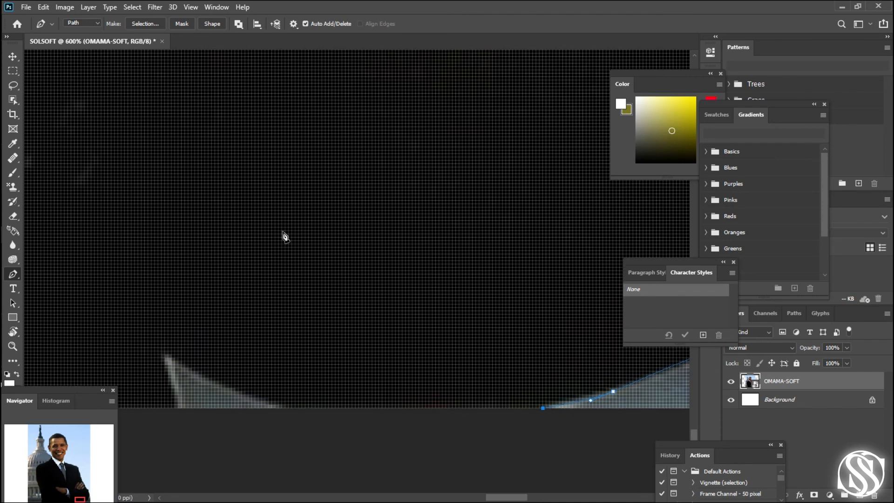
{"action": "key", "text": "z"}
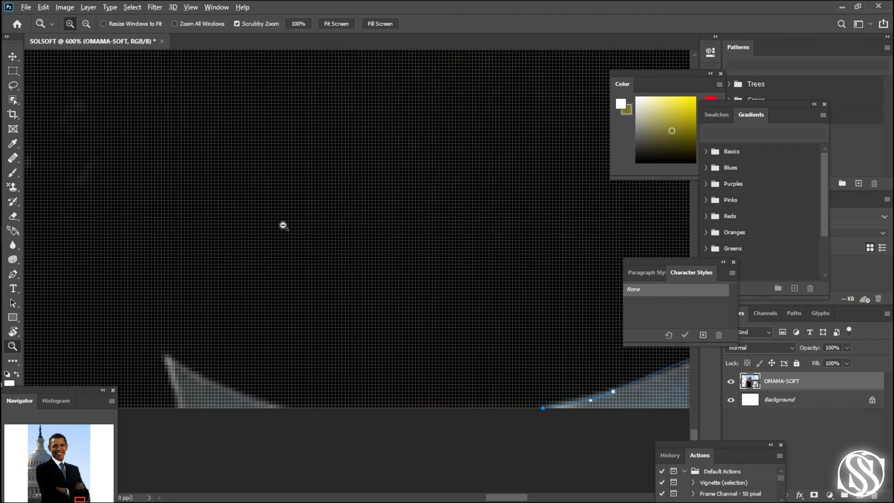
{"action": "left_click", "coordinate": [285, 224], "text": "alt"}
{"action": "left_click", "coordinate": [285, 224], "text": "alt"}
{"action": "left_click", "coordinate": [285, 224], "text": "alt"}
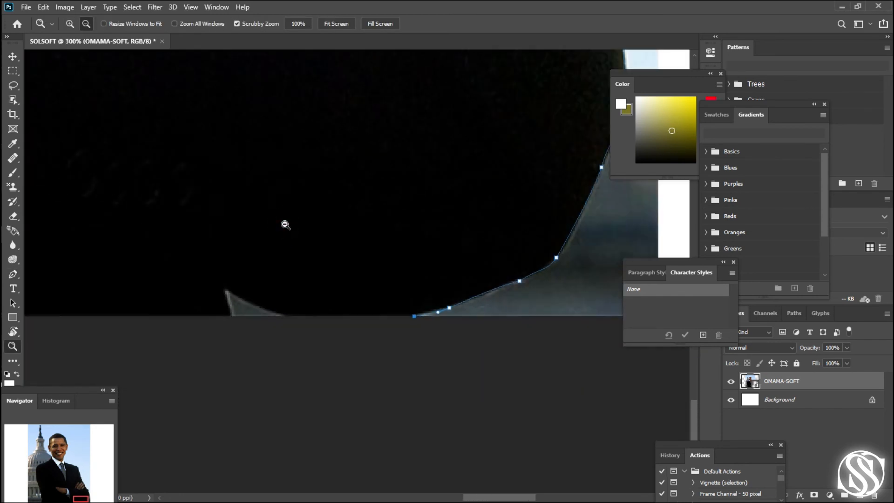
{"action": "left_click", "coordinate": [285, 224], "text": "alt"}
{"action": "left_click", "coordinate": [284, 224], "text": "alt"}
{"action": "left_click_drag", "start_coordinate": [293, 239], "coordinate": [393, 330]}
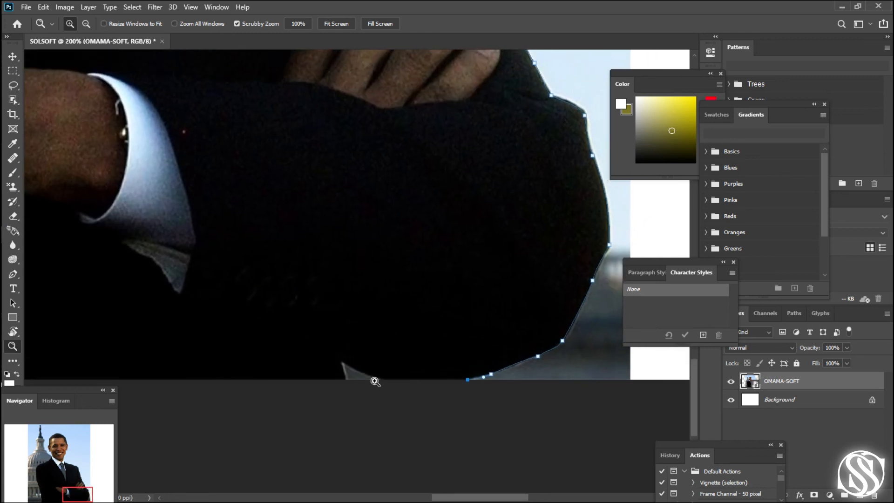
{"action": "key", "text": "p"}
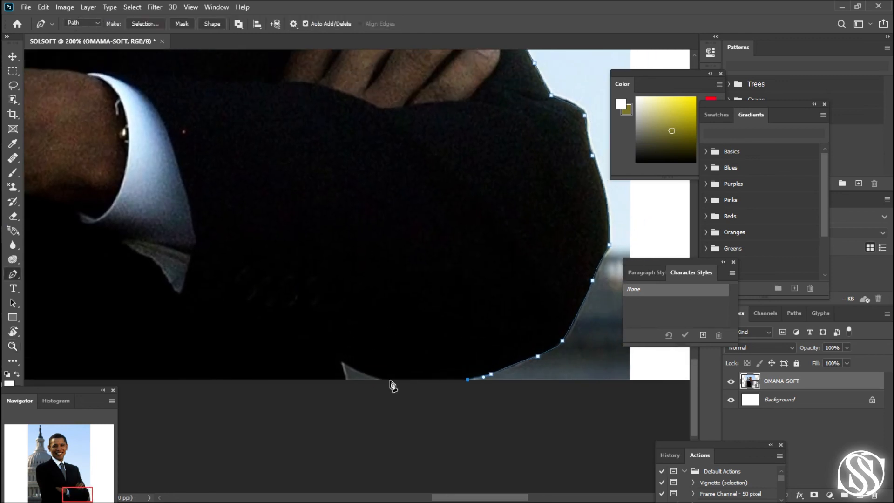
{"action": "left_click", "coordinate": [380, 380]}
{"action": "key", "text": "ctrl+z"}
{"action": "left_click", "coordinate": [376, 380]}
{"action": "key", "text": "ctrl+z"}
{"action": "left_click", "coordinate": [376, 380]}
{"action": "left_click_drag", "start_coordinate": [342, 362], "coordinate": [334, 355]}
{"action": "left_click", "coordinate": [347, 379]}
- Run the path along the photo's bottom edge beneath the jacket and close it at its starting anchor
{"action": "left_click_drag", "start_coordinate": [349, 397], "coordinate": [503, 380]}
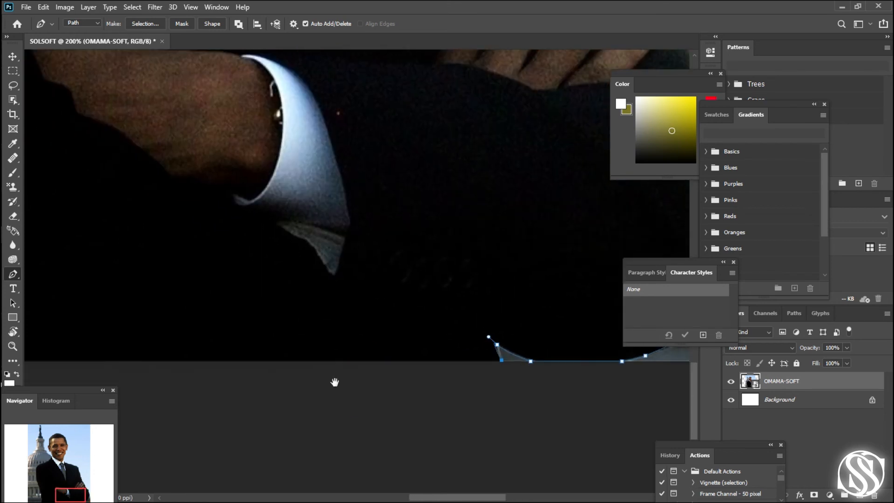
{"action": "left_click", "coordinate": [88, 361]}
{"action": "left_click", "coordinate": [124, 360]}
{"action": "left_click_drag", "start_coordinate": [125, 361], "coordinate": [470, 377]}
{"action": "left_click_drag", "start_coordinate": [158, 379], "coordinate": [302, 379]}
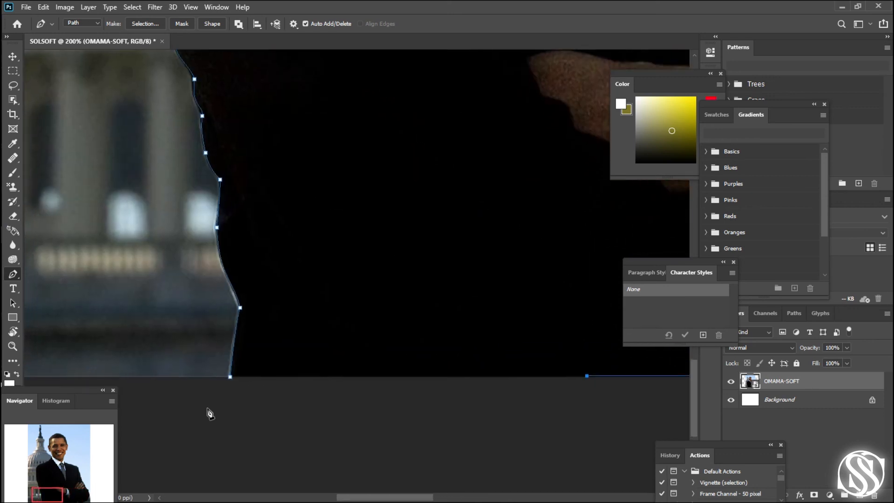
{"action": "left_click", "coordinate": [230, 379]}
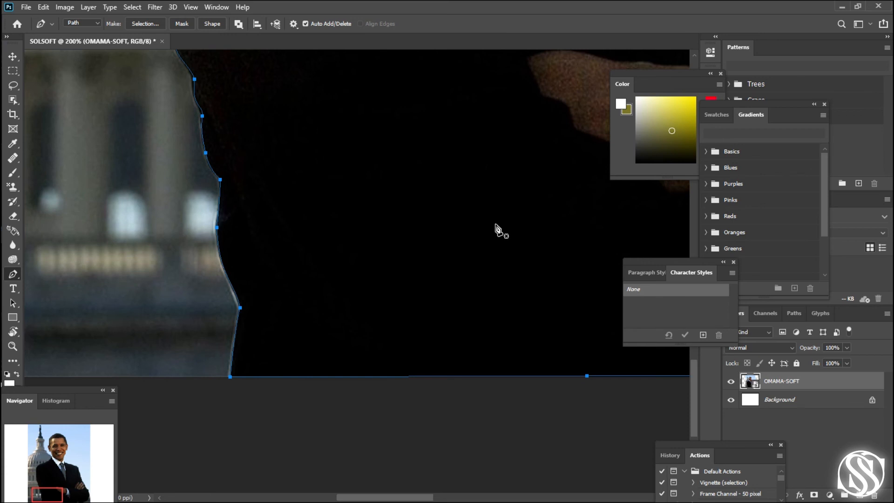
- Examine the closed path around the man's entire outline, keeping the Pen tool ready
{"action": "key", "text": "z"}
{"action": "left_click", "coordinate": [451, 198], "text": "alt"}
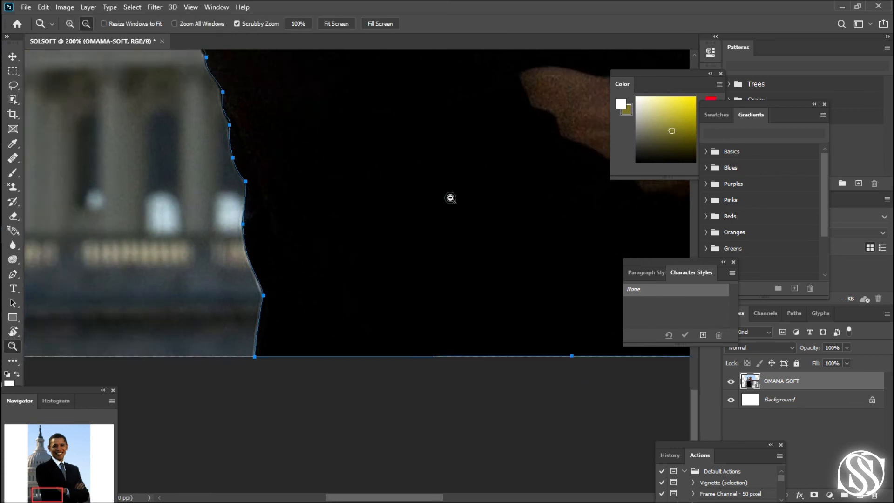
{"action": "left_click", "coordinate": [450, 198], "text": "alt"}
{"action": "left_click", "coordinate": [450, 197], "text": "alt"}
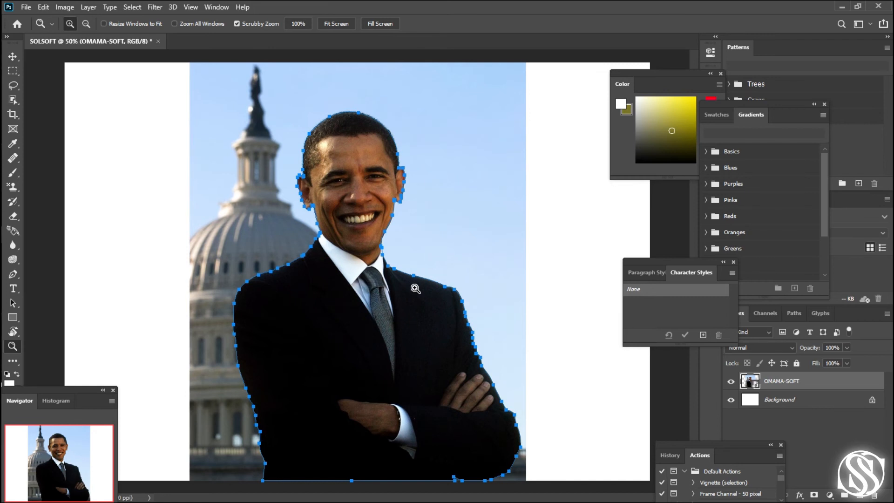
{"action": "key", "text": "p"}
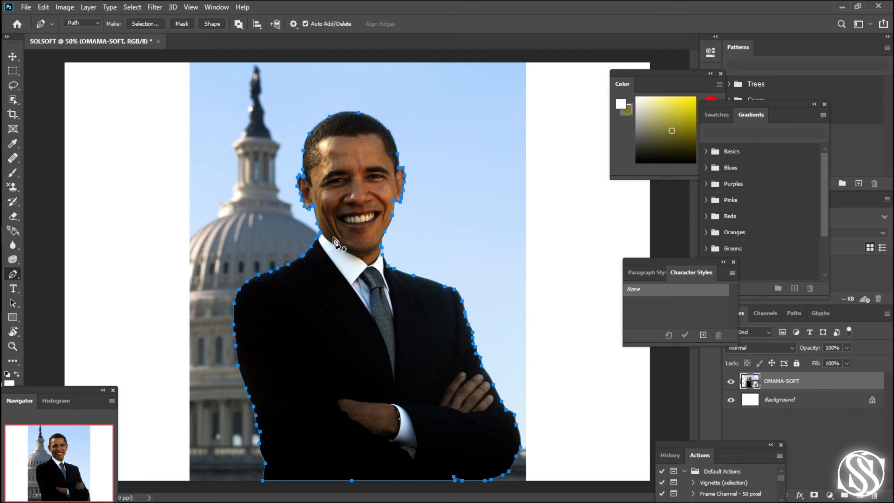
- Convert the closed path around the man into a new selection with a feather radius of 1 pixel
{"action": "right_click", "coordinate": [312, 288]}
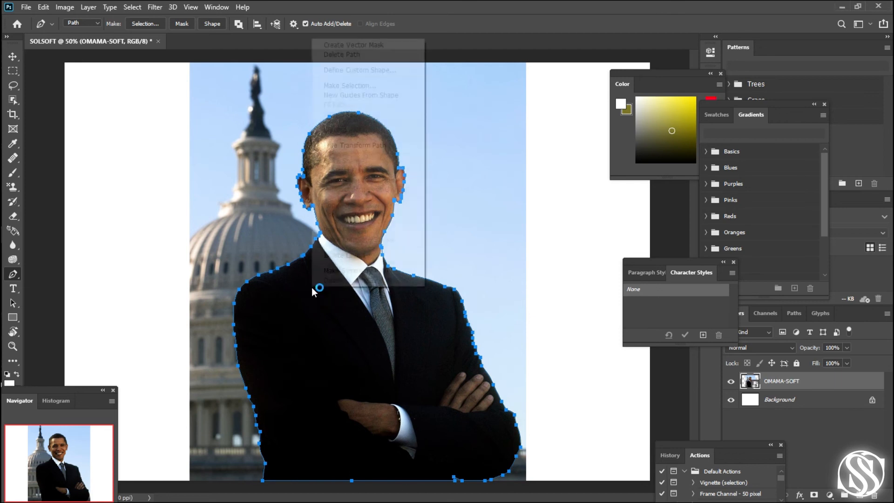
{"action": "left_click", "coordinate": [356, 85]}
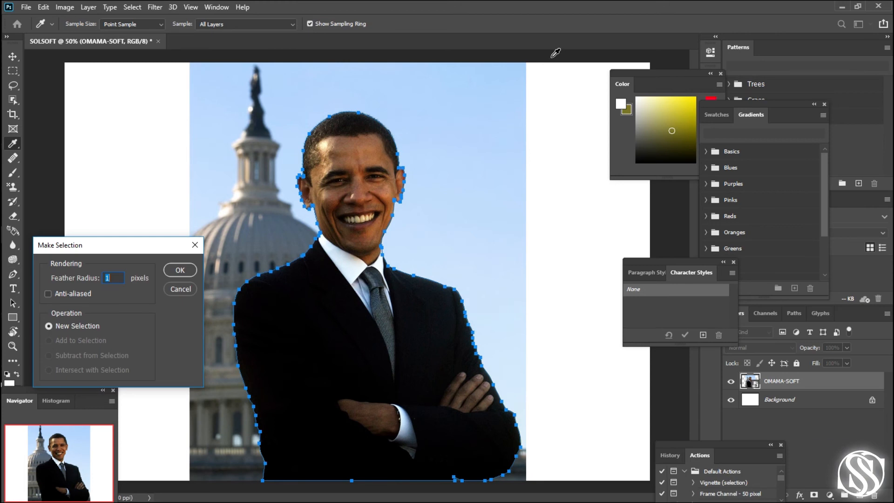
{"action": "left_click", "coordinate": [179, 270]}
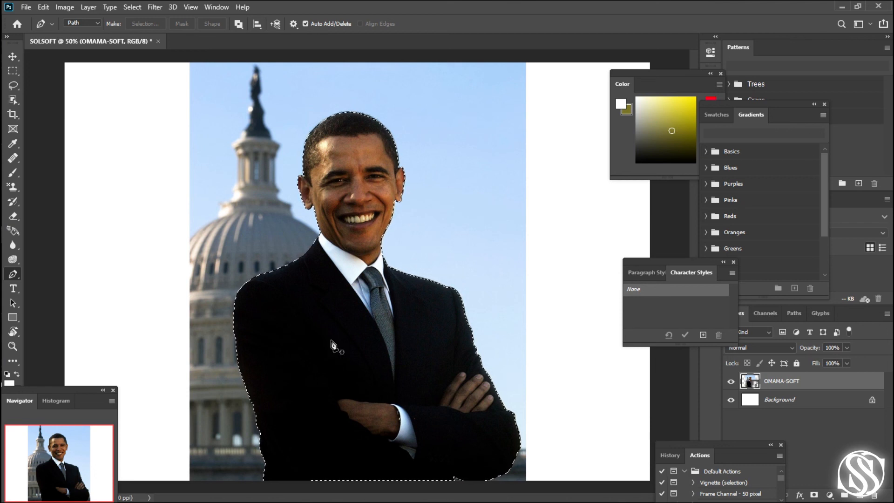
- Rasterize the OMAMA-SOFT photo layer and unlock the Background layer so it is a regular layer
{"action": "right_click", "coordinate": [794, 381]}
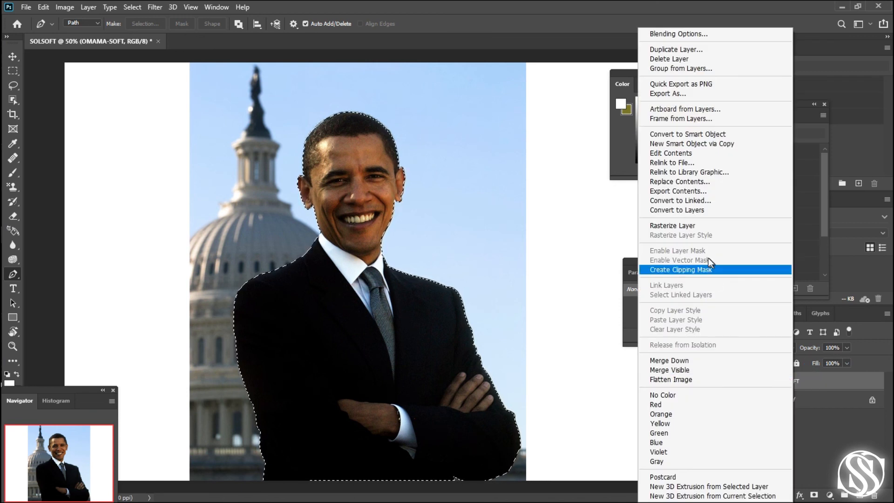
{"action": "left_click", "coordinate": [699, 226]}
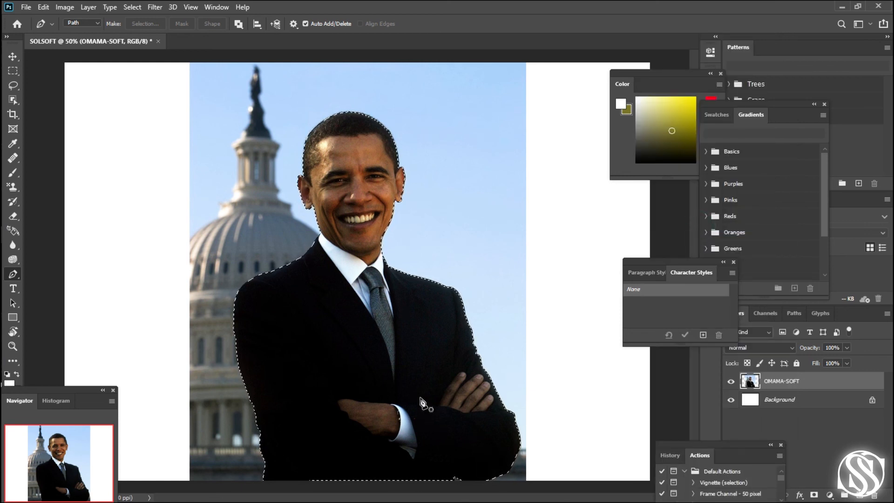
{"action": "left_click", "coordinate": [792, 399]}
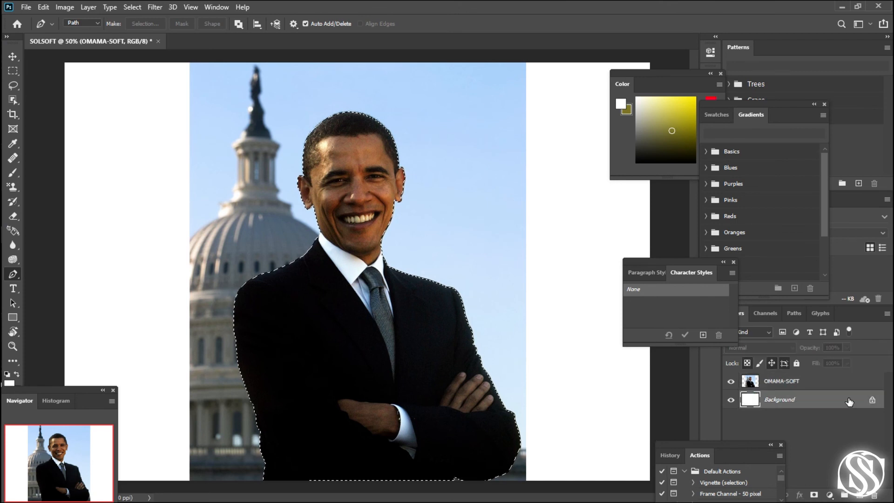
{"action": "left_click", "coordinate": [871, 399]}
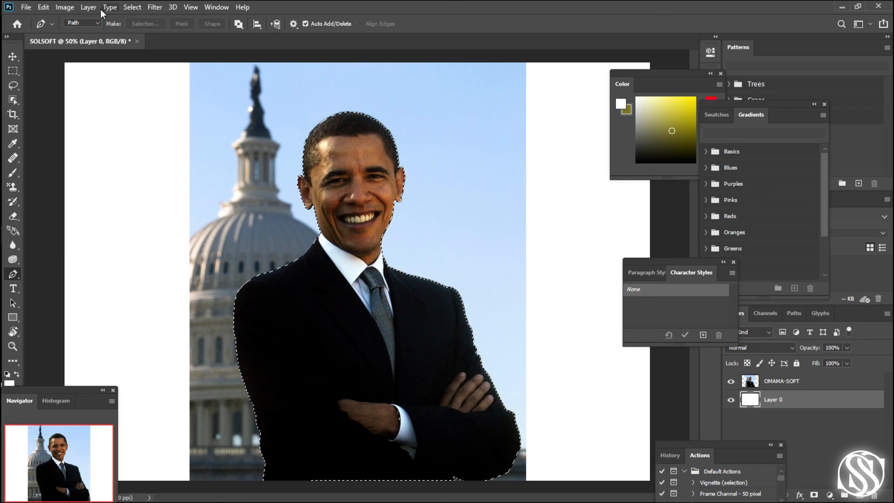
- Invert the selection so it covers everything outside the man
{"action": "left_click", "coordinate": [86, 7]}
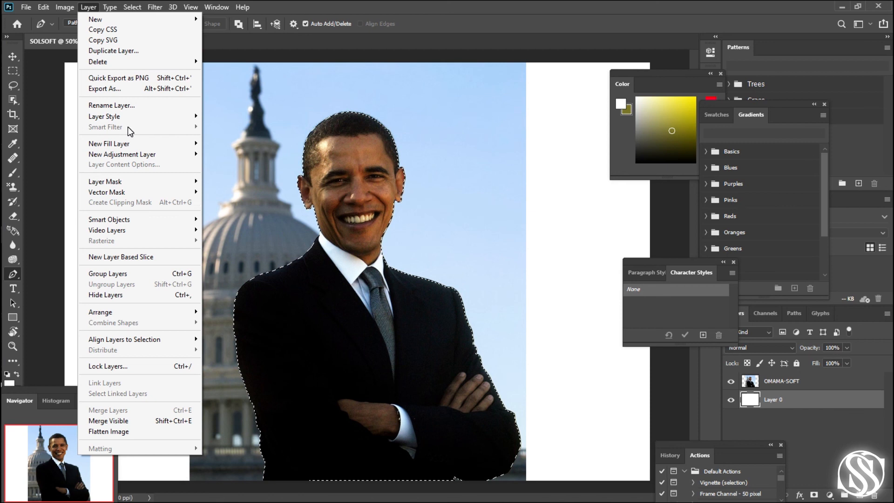
{"action": "mouse_move", "coordinate": [141, 190]}
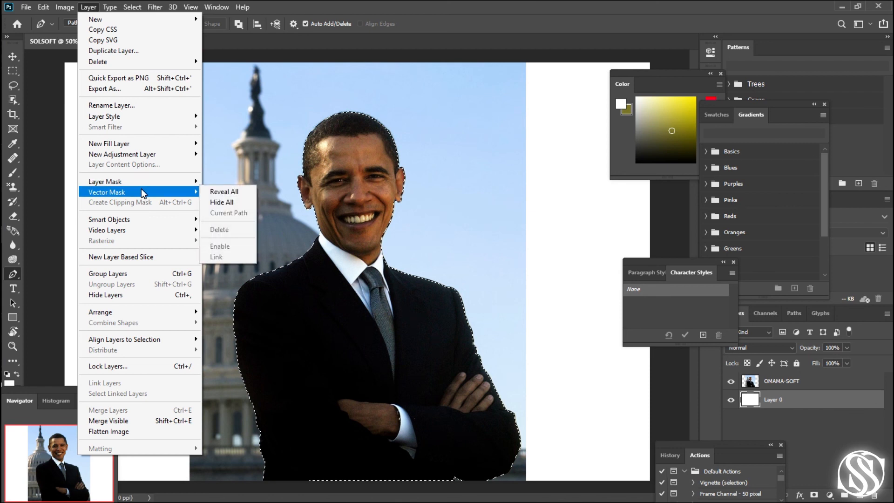
{"action": "mouse_move", "coordinate": [137, 10]}
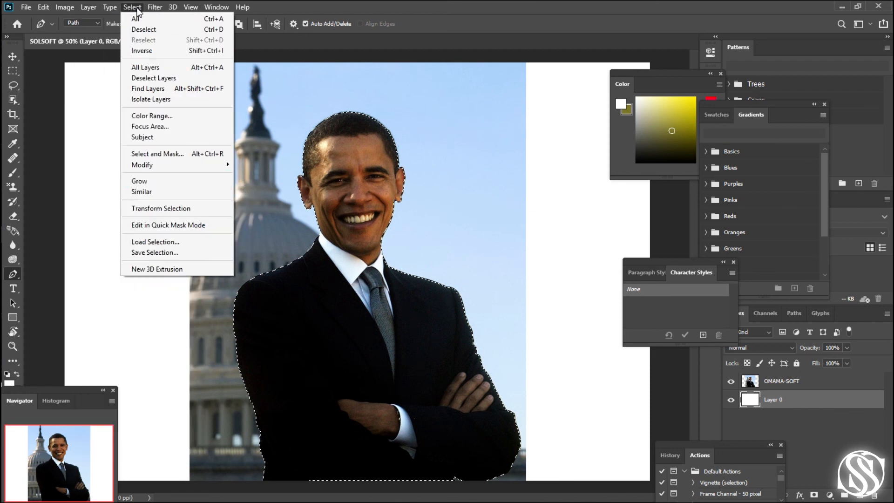
{"action": "left_click", "coordinate": [152, 51]}
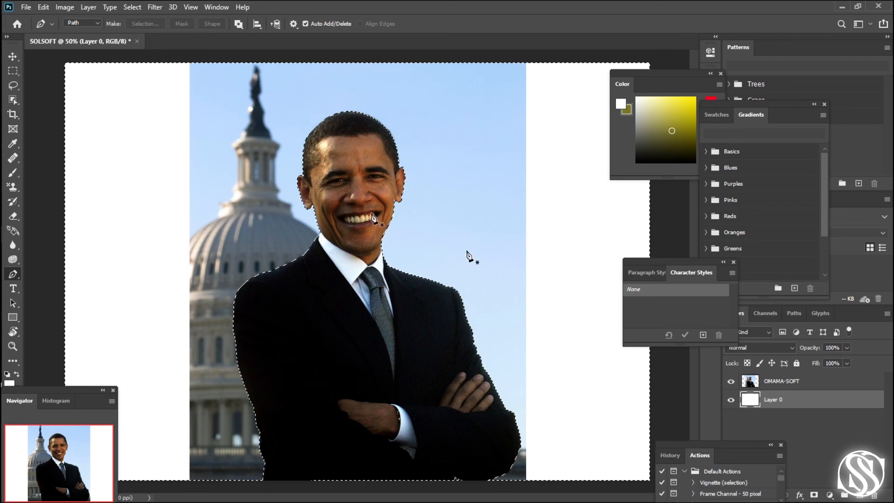
- Erase the dome, sky and remaining building areas around the man on the OMAMA-SOFT layer with the Eraser tool
{"action": "left_click", "coordinate": [13, 217]}
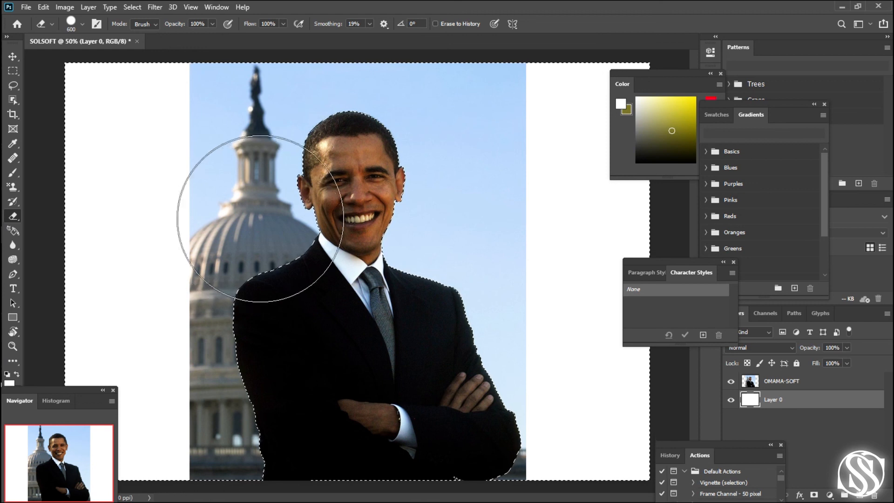
{"action": "left_click", "coordinate": [790, 383]}
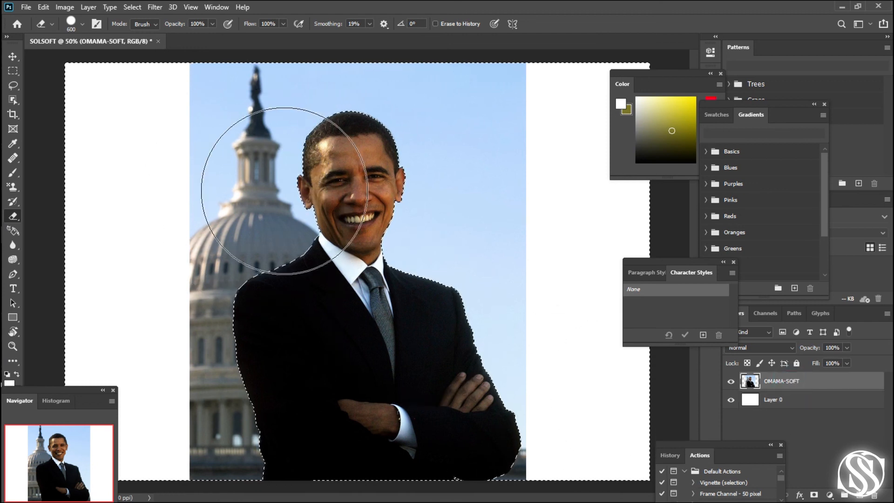
{"action": "left_click", "coordinate": [280, 192]}
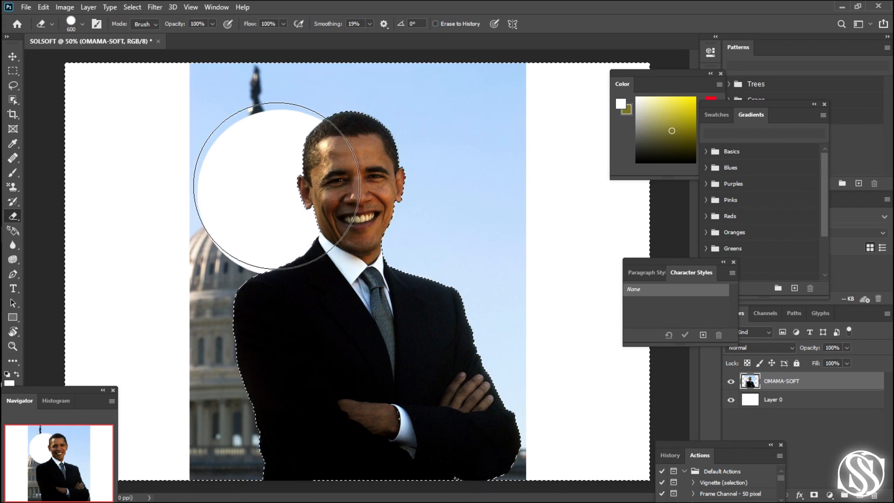
{"action": "key", "text": "ctrl+d"}
{"action": "key", "text": "ctrl+shift+d"}
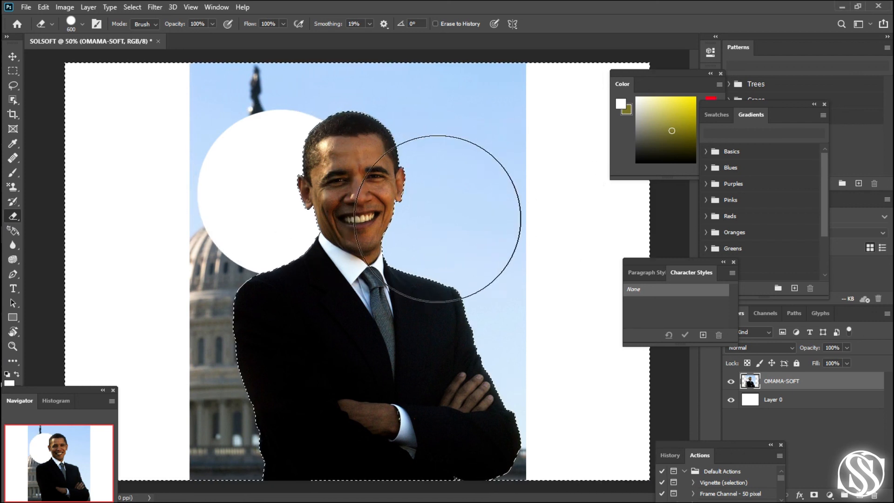
{"action": "left_click", "coordinate": [445, 216]}
{"action": "mouse_move", "coordinate": [431, 171]}
{"action": "left_mouse_down"}
{"action": "mouse_move", "coordinate": [406, 129]}
{"action": "mouse_move", "coordinate": [361, 121]}
{"action": "mouse_move", "coordinate": [111, 106]}
{"action": "mouse_move", "coordinate": [171, 214]}
{"action": "mouse_move", "coordinate": [206, 238]}
{"action": "mouse_move", "coordinate": [190, 241]}
{"action": "mouse_move", "coordinate": [129, 210]}
{"action": "mouse_move", "coordinate": [117, 275]}
{"action": "mouse_move", "coordinate": [184, 327]}
{"action": "mouse_move", "coordinate": [154, 229]}
{"action": "mouse_move", "coordinate": [133, 193]}
{"action": "mouse_move", "coordinate": [116, 92]}
{"action": "mouse_move", "coordinate": [226, 261]}
{"action": "mouse_move", "coordinate": [262, 286]}
{"action": "mouse_move", "coordinate": [564, 114]}
{"action": "mouse_move", "coordinate": [527, 171]}
{"action": "mouse_move", "coordinate": [620, 152]}
{"action": "mouse_move", "coordinate": [606, 303]}
{"action": "mouse_move", "coordinate": [483, 289]}
{"action": "mouse_move", "coordinate": [481, 229]}
{"action": "left_mouse_up"}
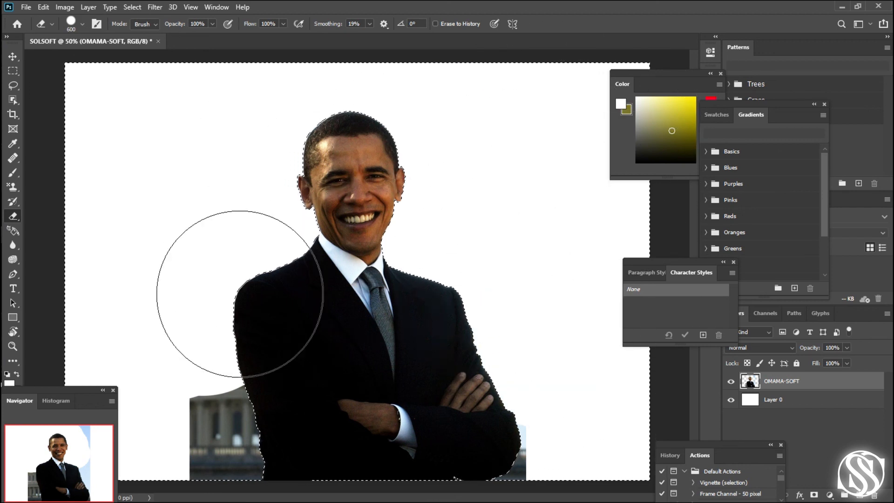
{"action": "left_click_drag", "start_coordinate": [279, 359], "coordinate": [241, 435]}
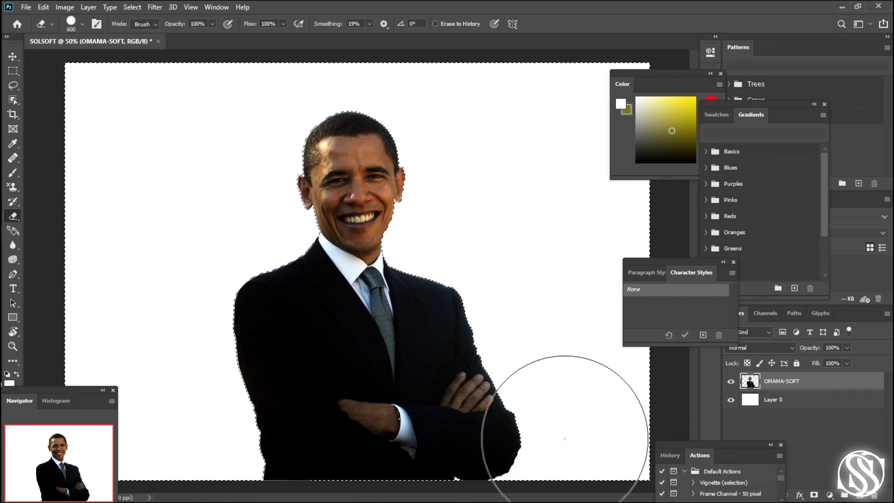
{"action": "left_click", "coordinate": [565, 435]}
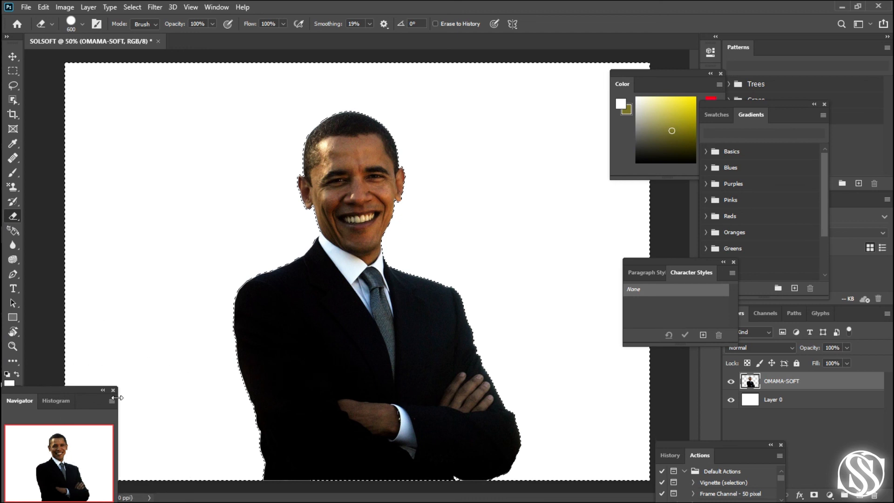
{"action": "mouse_move", "coordinate": [149, 224]}
{"action": "left_mouse_down"}
{"action": "mouse_move", "coordinate": [155, 405]}
{"action": "mouse_move", "coordinate": [145, 411]}
{"action": "mouse_move", "coordinate": [119, 84]}
{"action": "mouse_move", "coordinate": [171, 412]}
{"action": "mouse_move", "coordinate": [95, 430]}
{"action": "mouse_move", "coordinate": [256, 470]}
{"action": "mouse_move", "coordinate": [336, 449]}
{"action": "mouse_move", "coordinate": [394, 308]}
{"action": "mouse_move", "coordinate": [378, 179]}
{"action": "mouse_move", "coordinate": [448, 301]}
{"action": "mouse_move", "coordinate": [473, 199]}
{"action": "mouse_move", "coordinate": [446, 488]}
{"action": "mouse_move", "coordinate": [277, 165]}
{"action": "mouse_move", "coordinate": [453, 83]}
{"action": "mouse_move", "coordinate": [501, 197]}
{"action": "mouse_move", "coordinate": [328, 369]}
{"action": "mouse_move", "coordinate": [299, 285]}
{"action": "mouse_move", "coordinate": [451, 132]}
{"action": "mouse_move", "coordinate": [413, 283]}
{"action": "mouse_move", "coordinate": [343, 315]}
{"action": "mouse_move", "coordinate": [518, 206]}
{"action": "mouse_move", "coordinate": [381, 303]}
{"action": "mouse_move", "coordinate": [392, 88]}
{"action": "mouse_move", "coordinate": [397, 400]}
{"action": "mouse_move", "coordinate": [305, 273]}
{"action": "mouse_move", "coordinate": [481, 209]}
{"action": "mouse_move", "coordinate": [409, 433]}
{"action": "mouse_move", "coordinate": [395, 182]}
{"action": "mouse_move", "coordinate": [491, 383]}
{"action": "mouse_move", "coordinate": [218, 83]}
{"action": "mouse_move", "coordinate": [122, 91]}
{"action": "mouse_move", "coordinate": [295, 220]}
{"action": "mouse_move", "coordinate": [303, 425]}
{"action": "mouse_move", "coordinate": [392, 220]}
{"action": "mouse_move", "coordinate": [477, 424]}
{"action": "mouse_move", "coordinate": [396, 179]}
{"action": "mouse_move", "coordinate": [602, 98]}
{"action": "mouse_move", "coordinate": [607, 300]}
{"action": "mouse_move", "coordinate": [594, 415]}
{"action": "mouse_move", "coordinate": [545, 401]}
{"action": "mouse_move", "coordinate": [534, 377]}
{"action": "mouse_move", "coordinate": [265, 200]}
{"action": "mouse_move", "coordinate": [278, 217]}
{"action": "mouse_move", "coordinate": [289, 187]}
{"action": "mouse_move", "coordinate": [235, 224]}
{"action": "mouse_move", "coordinate": [179, 180]}
{"action": "left_mouse_up"}
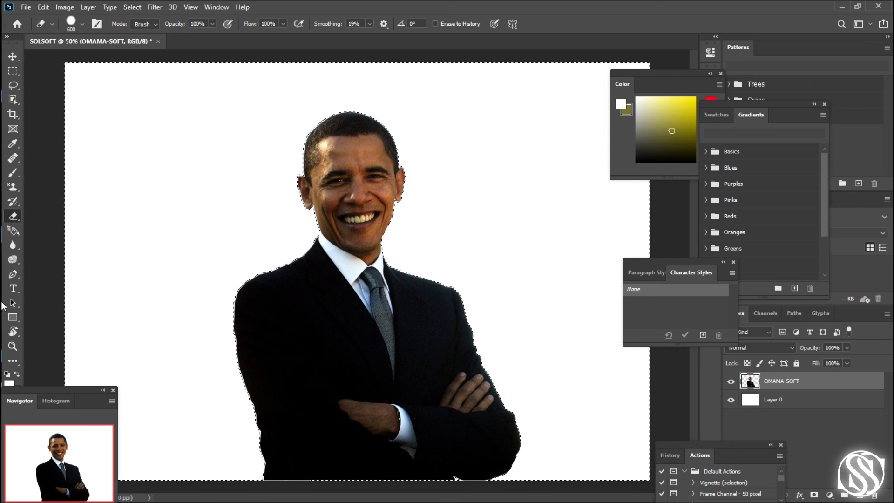
- Clear the selection and delete the white Layer 0 beneath the cutout
{"action": "mouse_move", "coordinate": [3, 284]}
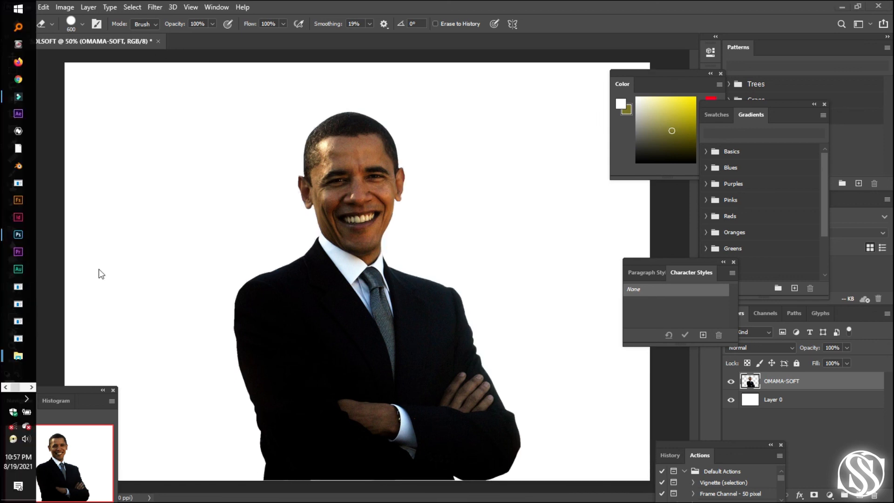
{"action": "mouse_move", "coordinate": [13, 238]}
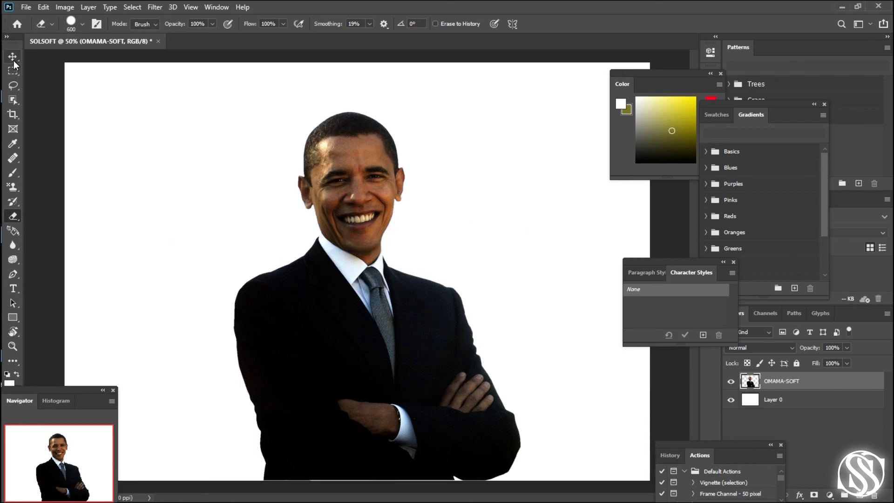
{"action": "left_click", "coordinate": [14, 302]}
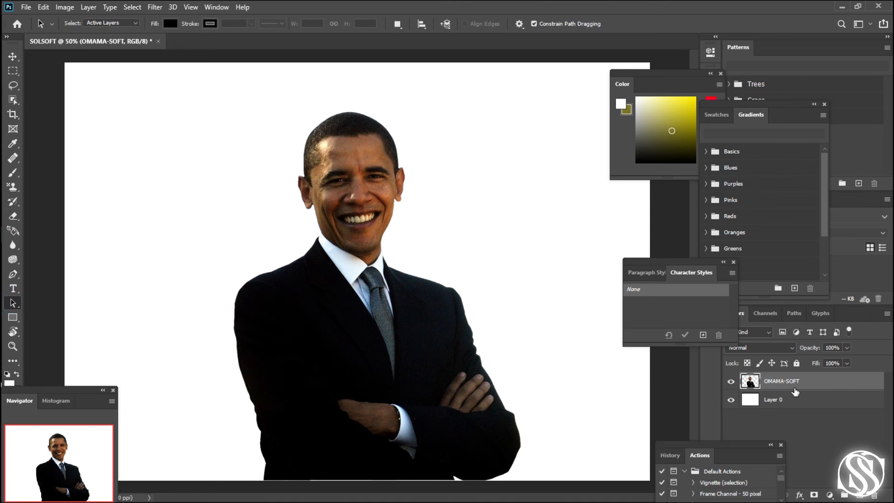
{"action": "left_click", "coordinate": [804, 399]}
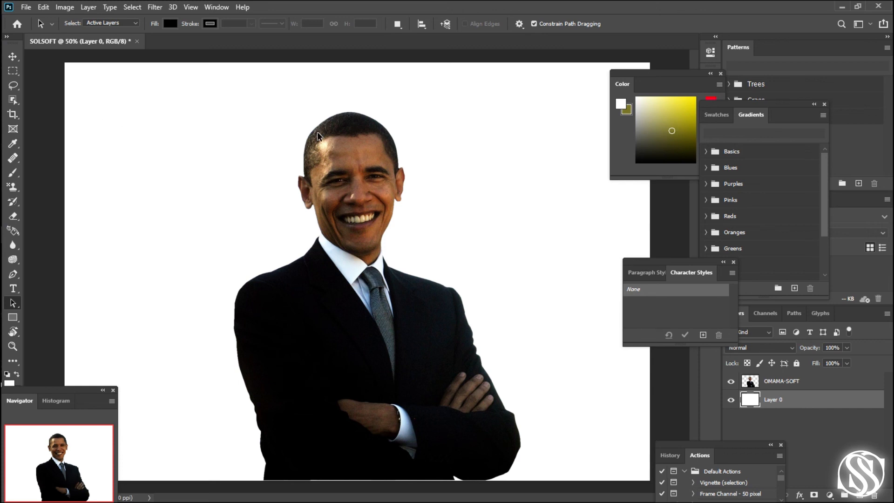
{"action": "left_click", "coordinate": [809, 399]}
{"action": "left_click_drag", "start_coordinate": [809, 400], "coordinate": [876, 496]}
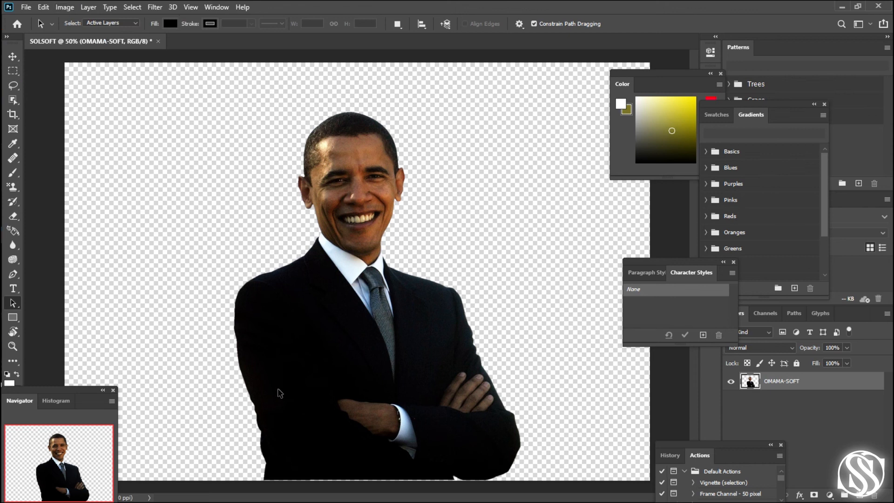
- Move the man's cutout slightly up and to the left on the canvas with the Move tool
{"action": "left_click", "coordinate": [13, 58]}
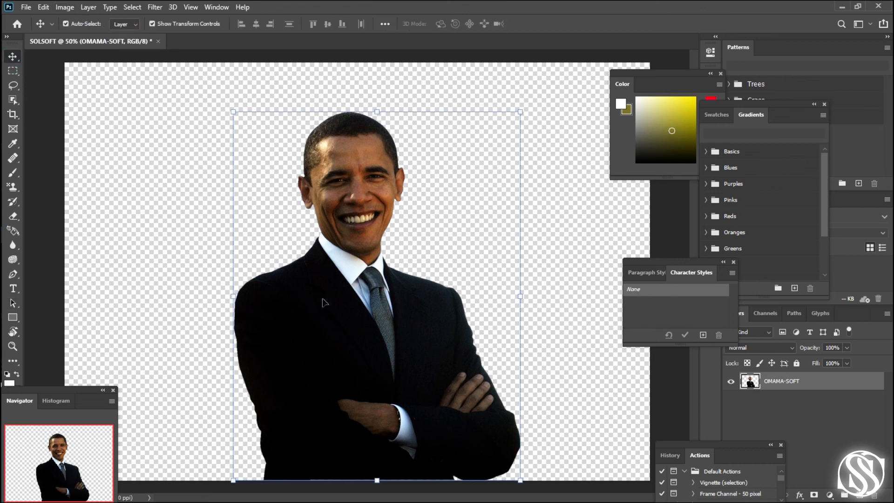
{"action": "left_click_drag", "start_coordinate": [322, 300], "coordinate": [330, 281]}
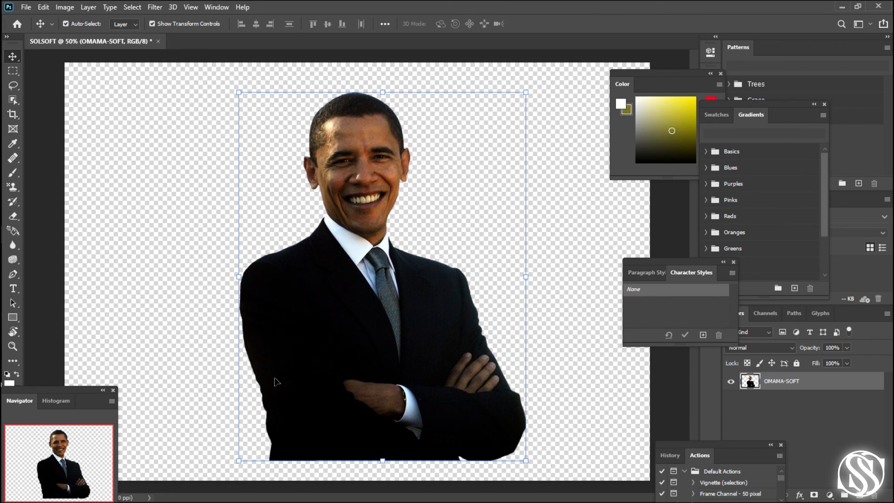
{"action": "mouse_move", "coordinate": [277, 356]}
{"action": "left_mouse_down"}
{"action": "mouse_move", "coordinate": [198, 332]}
{"action": "mouse_move", "coordinate": [291, 343]}
{"action": "mouse_move", "coordinate": [261, 353]}
{"action": "mouse_move", "coordinate": [271, 345]}
{"action": "left_mouse_up"}
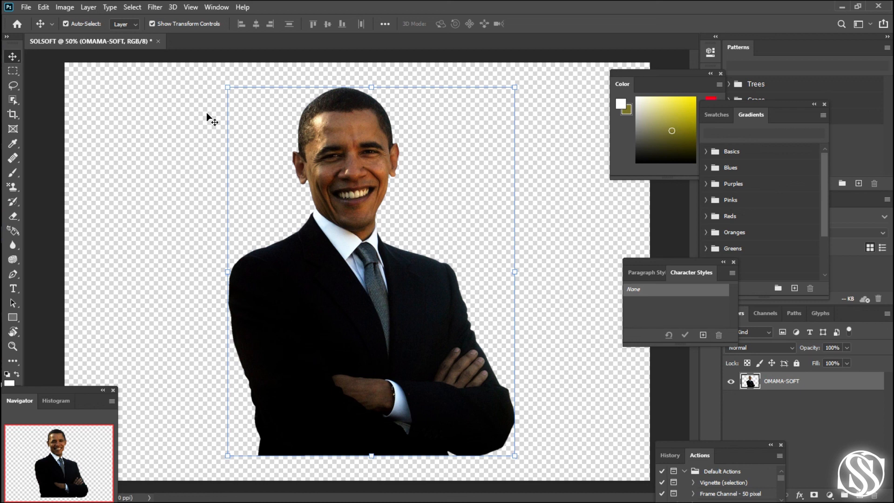
- Start saving the document, choosing to store it on the computer instead of in cloud documents
{"action": "left_click", "coordinate": [26, 8]}
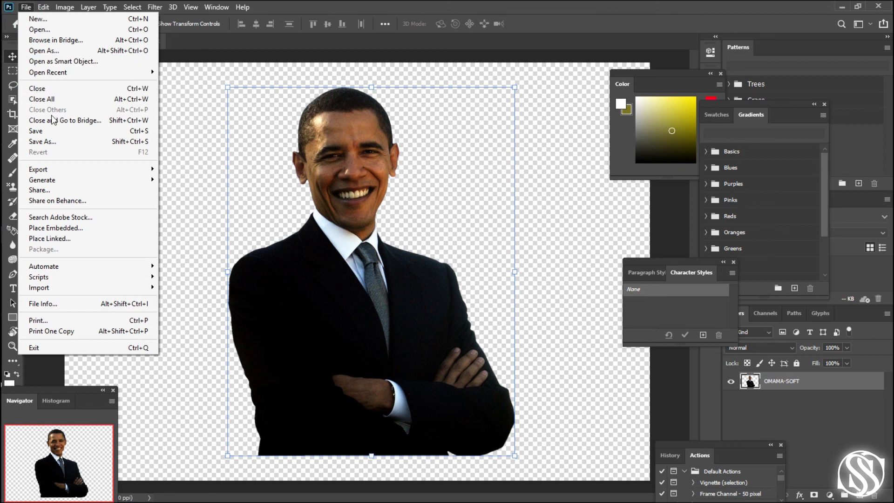
{"action": "left_click", "coordinate": [52, 131]}
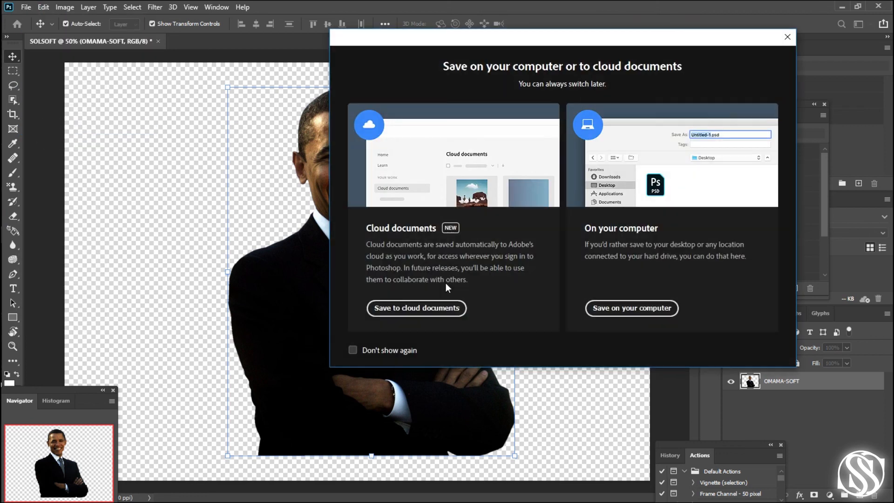
{"action": "left_click_drag", "start_coordinate": [438, 38], "coordinate": [541, 28]}
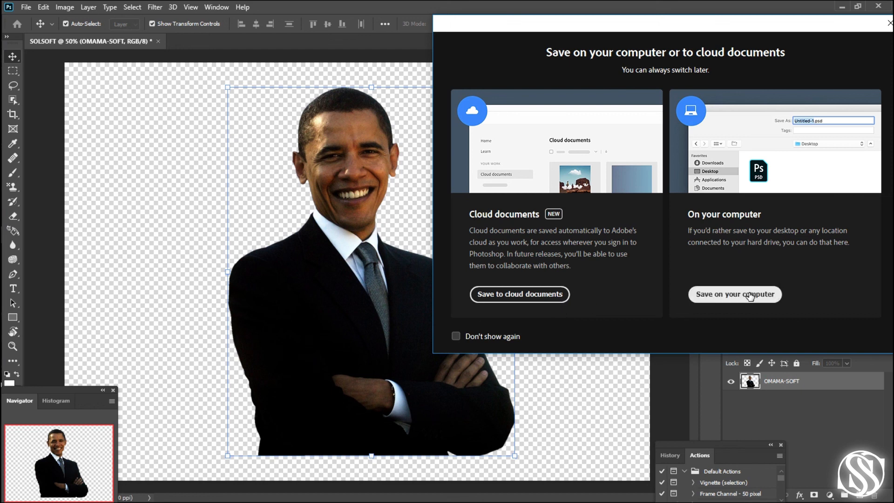
{"action": "left_click", "coordinate": [729, 303]}
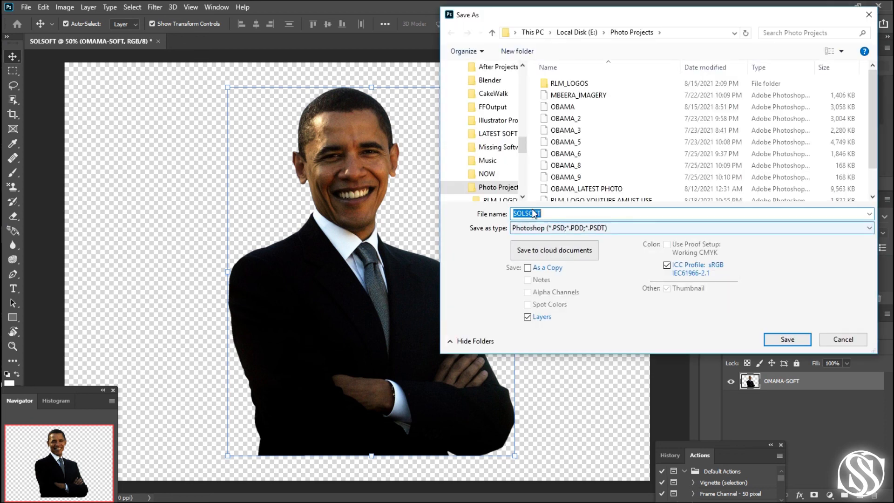
- Set the save format to PNG (*.PNG;*.PNG) and the file name to SOLSOFT_OBAMA in the Photo Projects folder
{"action": "left_click", "coordinate": [562, 232]}
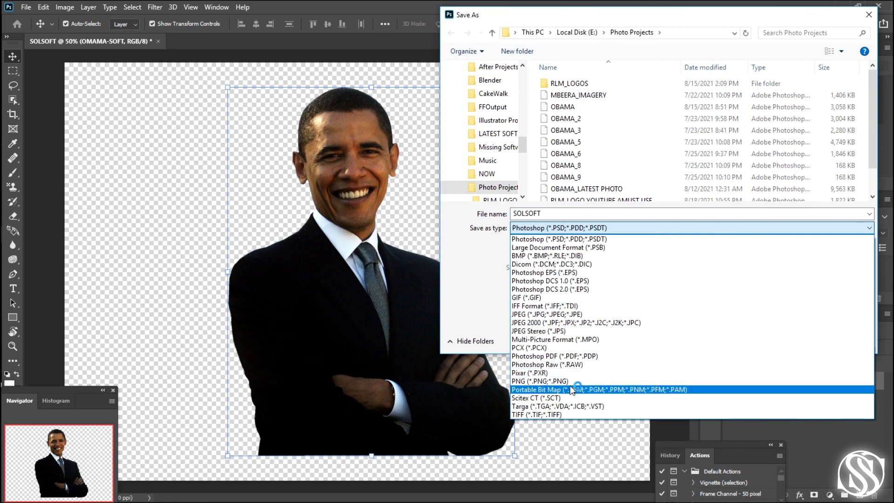
{"action": "left_click", "coordinate": [566, 380]}
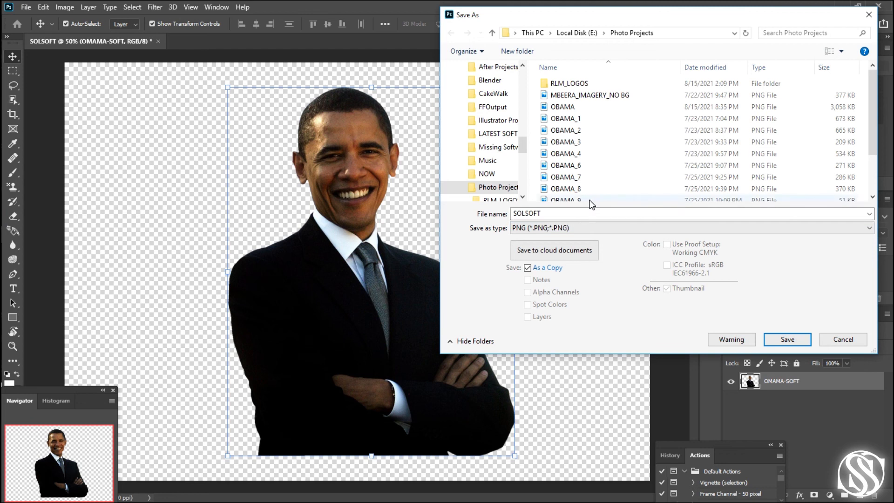
{"action": "double_click", "coordinate": [558, 215]}
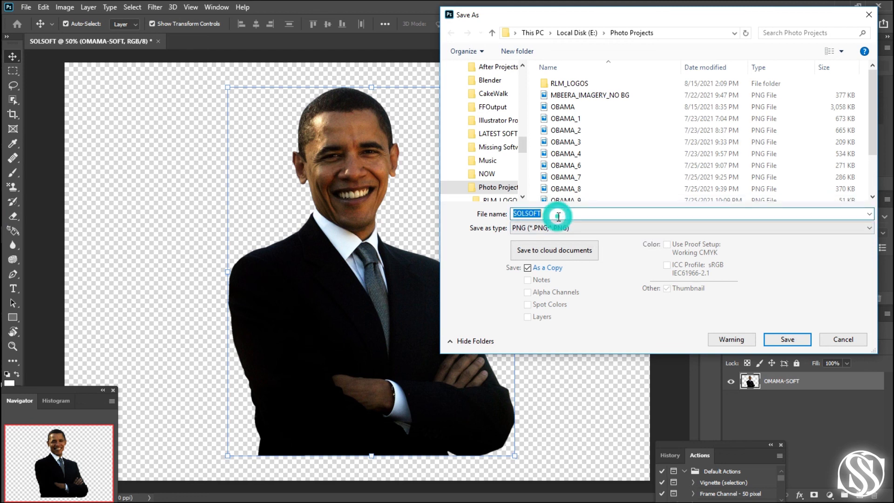
{"action": "left_click", "coordinate": [569, 214]}
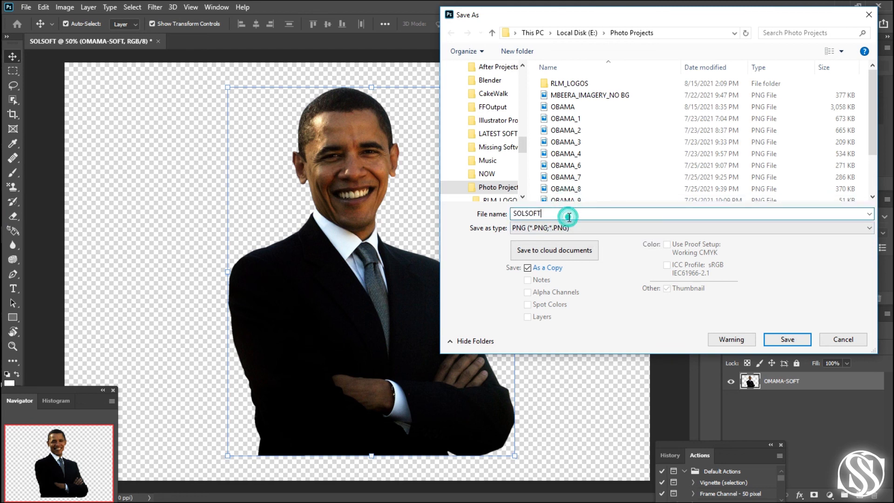
{"action": "type", "text": "_"}
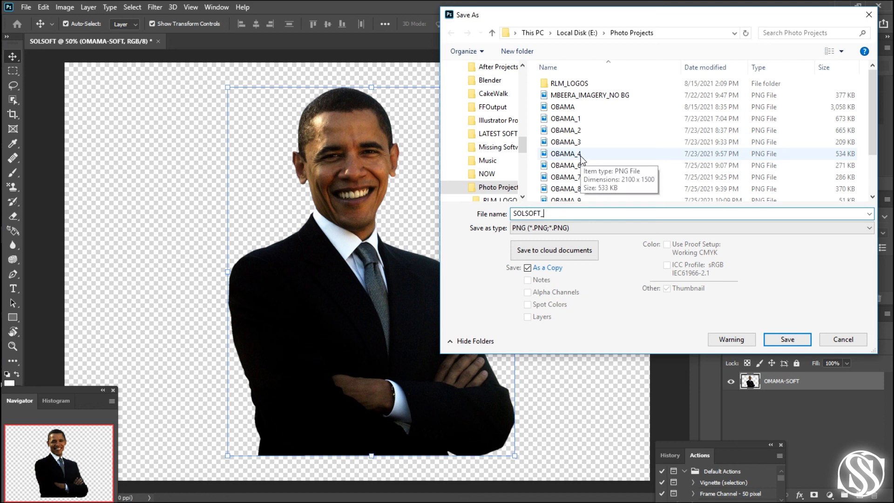
{"action": "type", "text": "obama"}
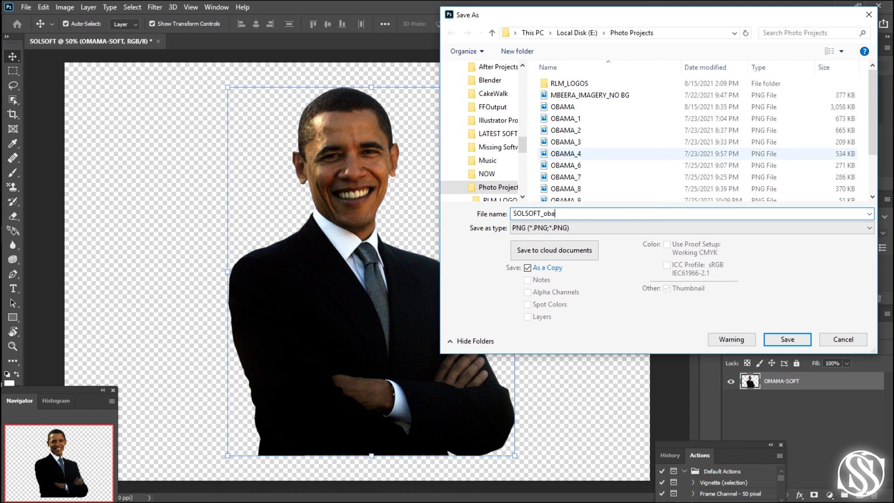
{"action": "key", "text": "BackSpace"}
{"action": "key", "text": "BackSpace"}
{"action": "key", "text": "BackSpace"}
{"action": "key", "text": "BackSpace"}
{"action": "key", "text": "BackSpace"}
{"action": "type", "text": "OBAMA"}
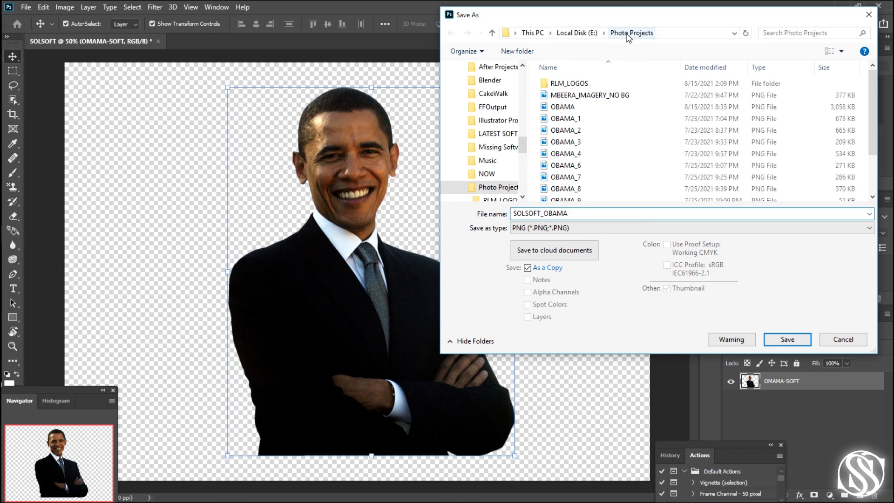
- Save the PNG copy with the Large file size (Fastest saving) option and no interlacing
{"action": "mouse_move", "coordinate": [666, 18]}
{"action": "left_mouse_down"}
{"action": "mouse_move", "coordinate": [664, 26]}
{"action": "mouse_move", "coordinate": [679, 20]}
{"action": "left_mouse_up"}
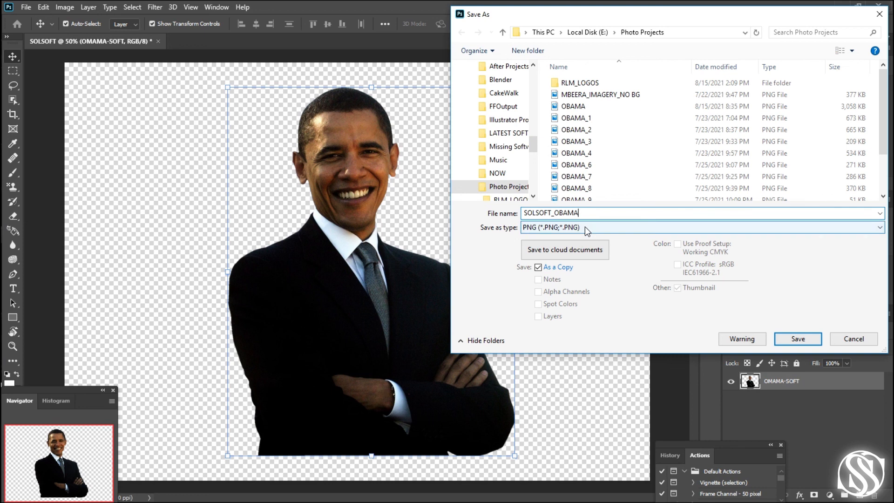
{"action": "left_click", "coordinate": [788, 343]}
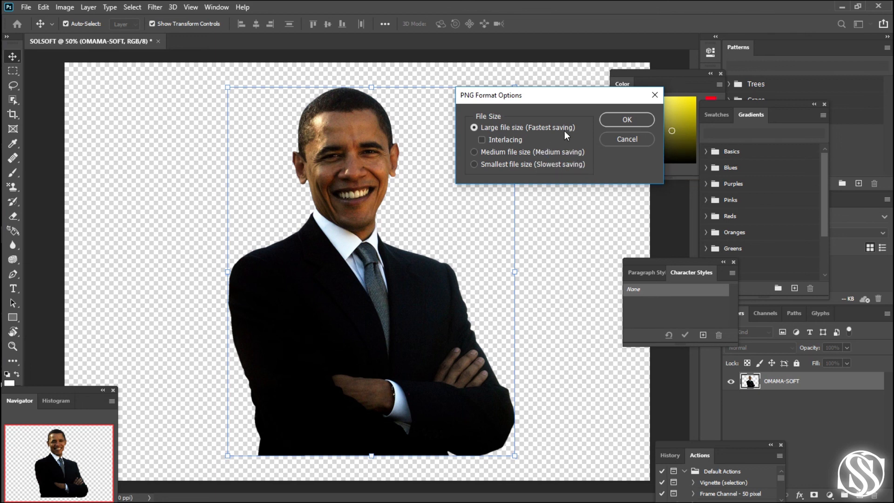
{"action": "left_click", "coordinate": [624, 124]}
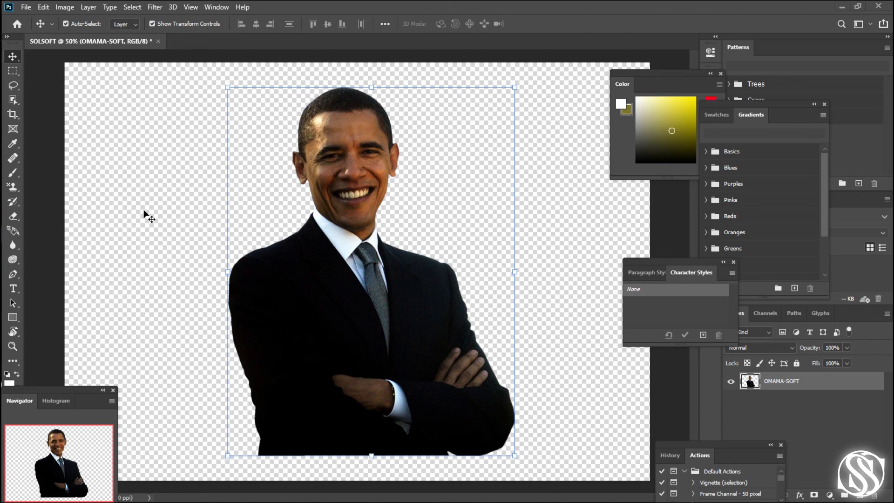
- In File Explorer, open SOLSOFT_OBAMA from Photo Projects on Local Disk (E:) and shrink its Photos preview to fit beside the folder window
{"action": "key", "text": "super+e"}
{"action": "scroll", "coordinate": [363, 369], "scroll_direction": "down", "scroll_amount": 10}
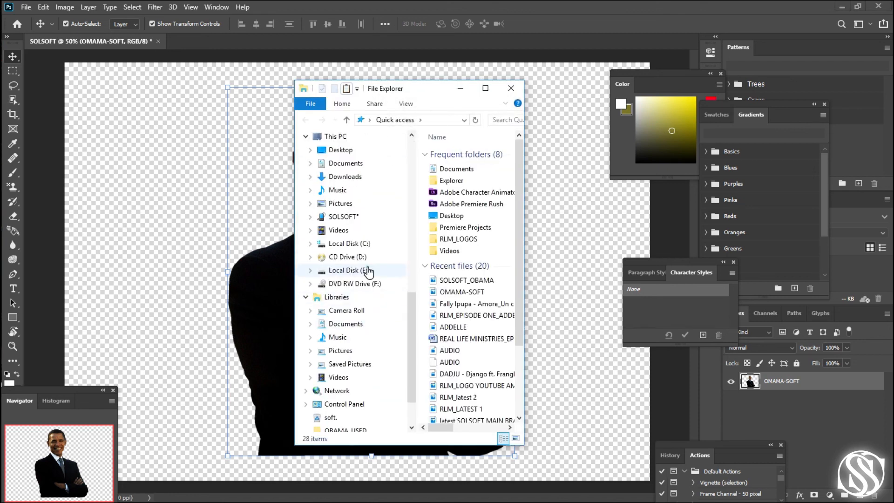
{"action": "left_click", "coordinate": [349, 270]}
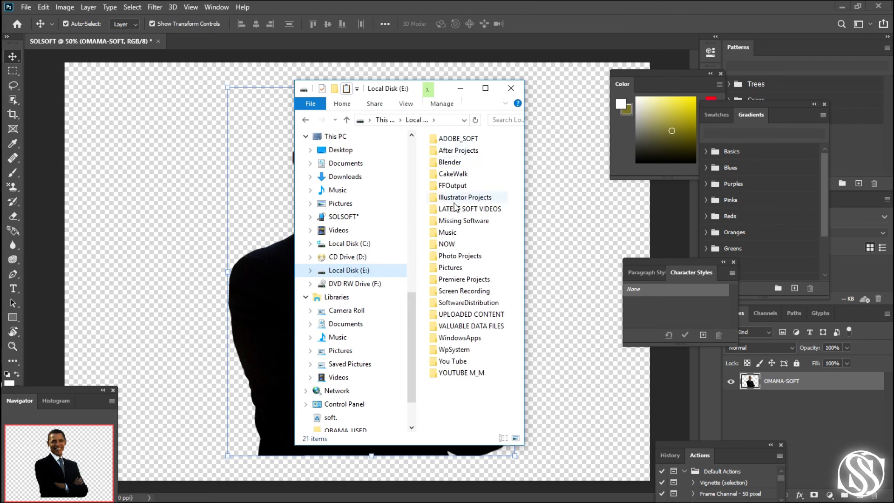
{"action": "double_click", "coordinate": [461, 256]}
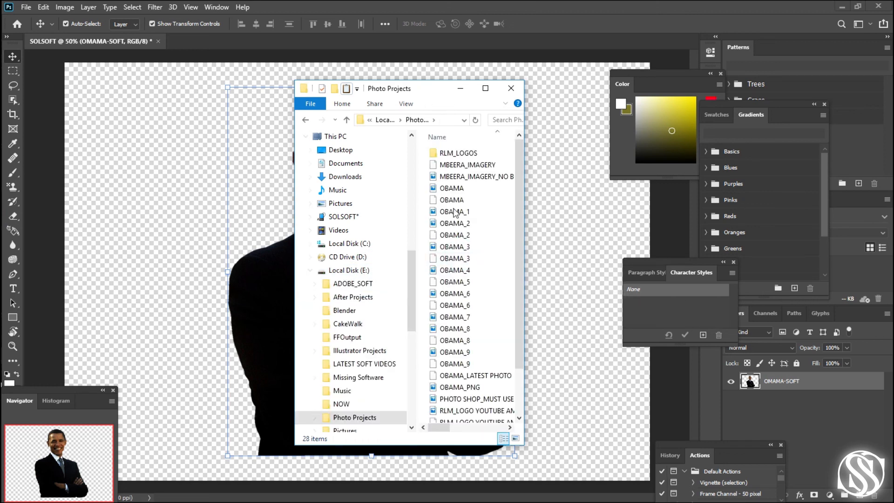
{"action": "scroll", "coordinate": [459, 313], "scroll_direction": "down", "scroll_amount": 2}
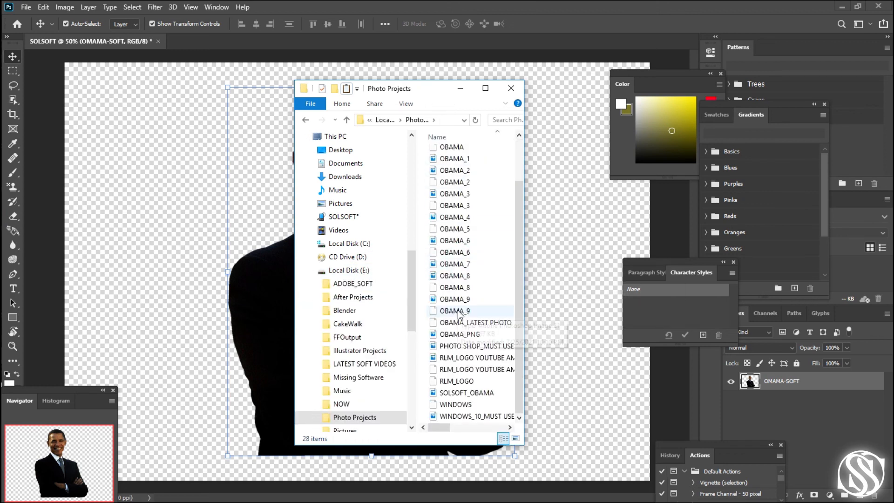
{"action": "double_click", "coordinate": [461, 393]}
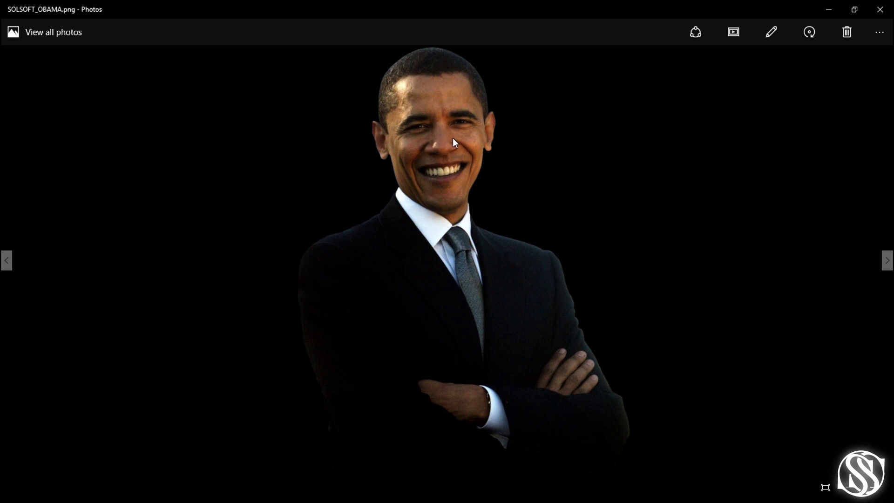
{"action": "left_click_drag", "start_coordinate": [456, 21], "coordinate": [656, 101]}
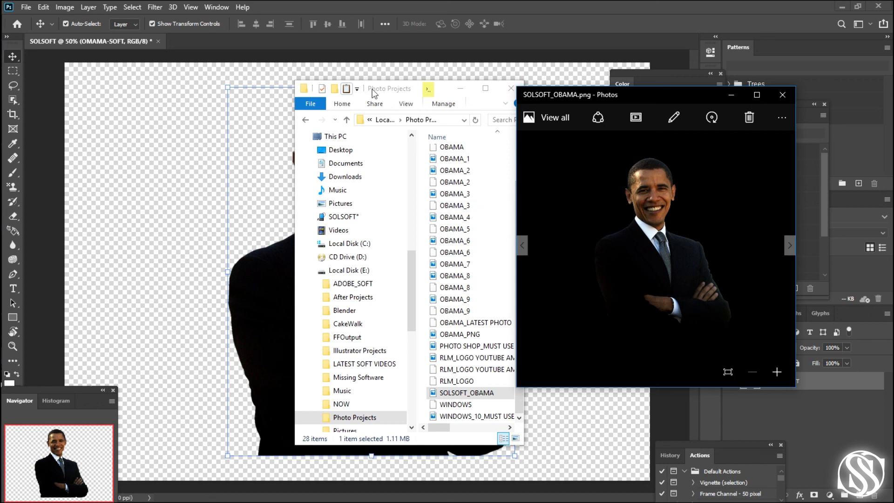
{"action": "left_click_drag", "start_coordinate": [449, 92], "coordinate": [214, 86]}
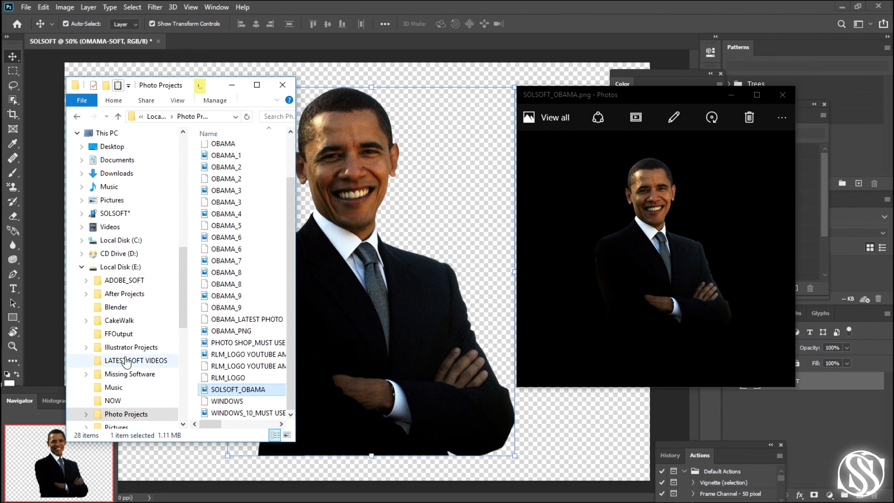
- Look through the Pictures folder and the Desktop for the original OMAMA-SOFT photo and open it for comparison
{"action": "left_click", "coordinate": [129, 199]}
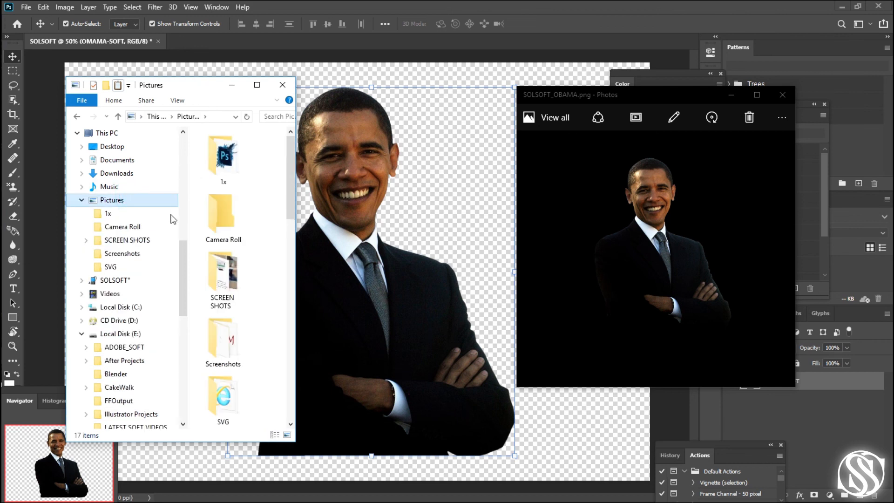
{"action": "scroll", "coordinate": [223, 326], "scroll_direction": "down", "scroll_amount": 10}
{"action": "scroll", "coordinate": [227, 368], "scroll_direction": "up", "scroll_amount": 10}
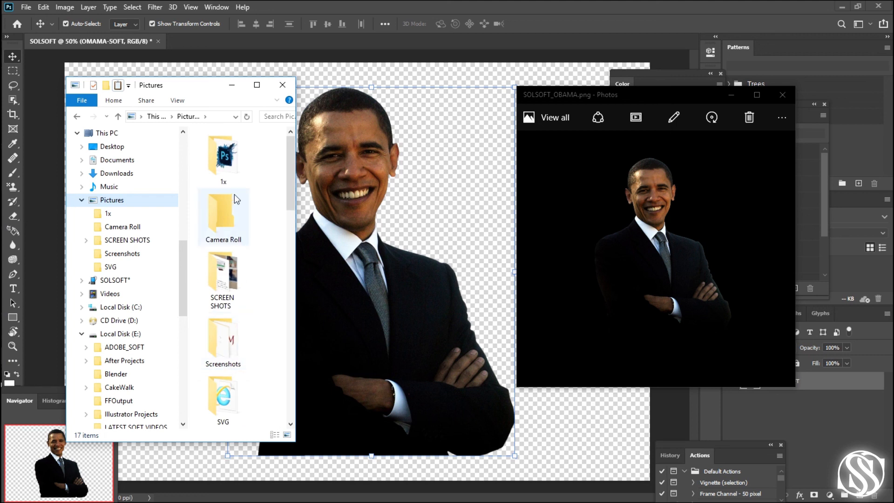
{"action": "scroll", "coordinate": [257, 363], "scroll_direction": "down", "scroll_amount": 10}
{"action": "scroll", "coordinate": [256, 363], "scroll_direction": "up", "scroll_amount": 5}
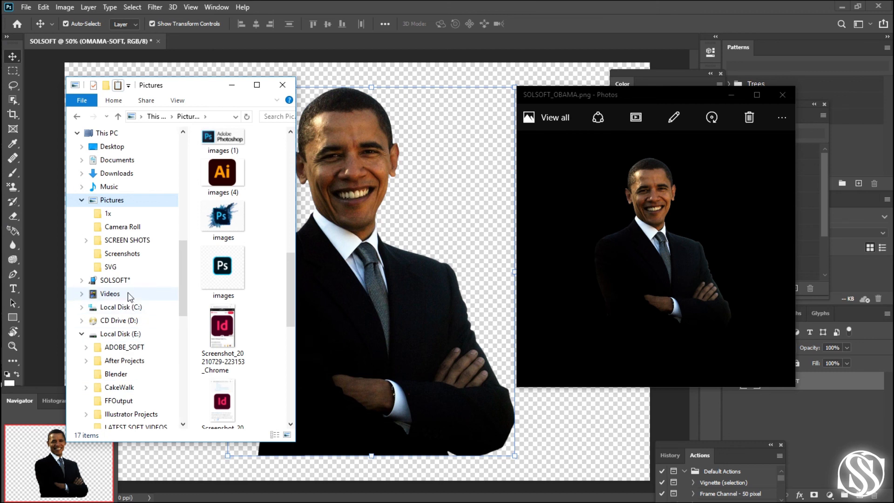
{"action": "scroll", "coordinate": [130, 298], "scroll_direction": "down", "scroll_amount": 3}
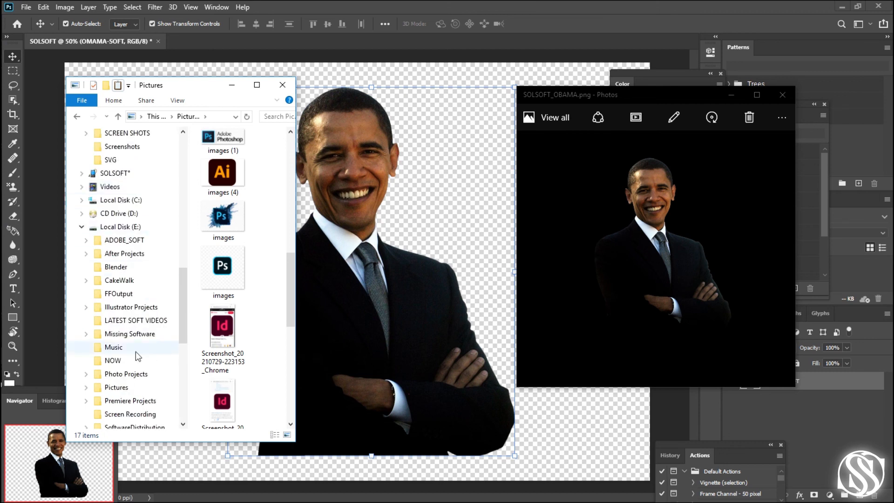
{"action": "scroll", "coordinate": [140, 287], "scroll_direction": "up", "scroll_amount": 4}
{"action": "left_click", "coordinate": [118, 186]}
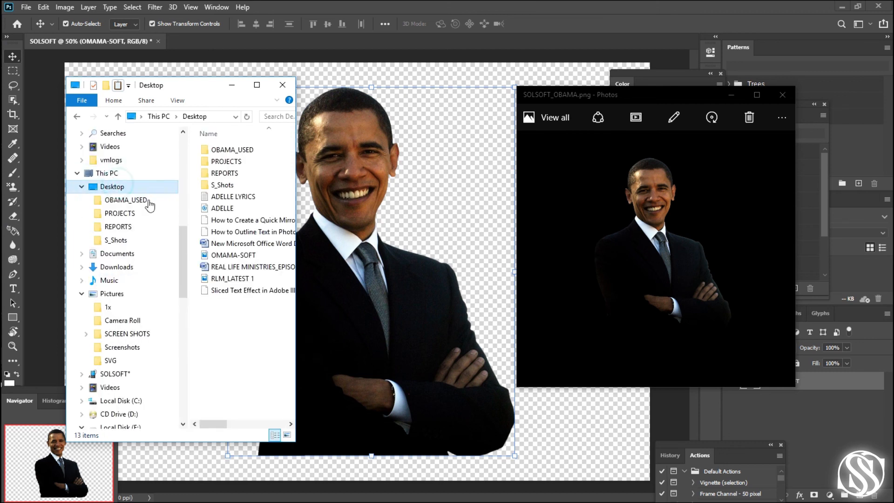
{"action": "double_click", "coordinate": [233, 255]}
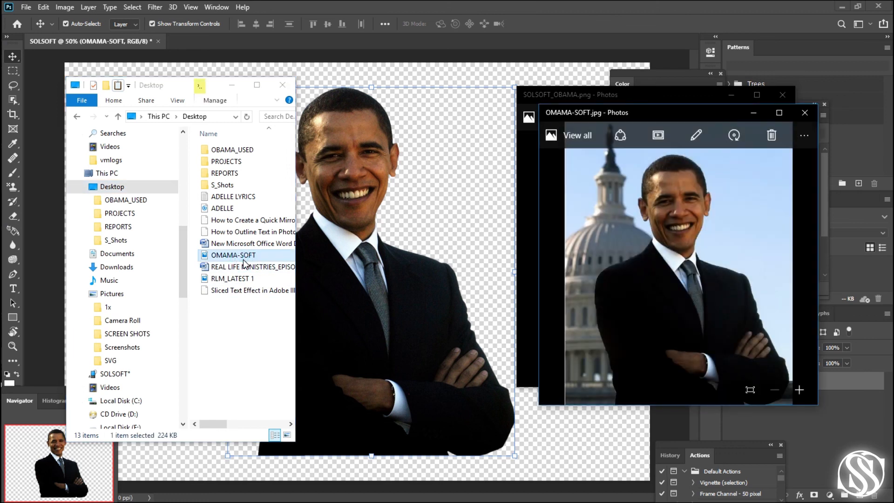
- Close File Explorer and place the original photo's preview beside the cutout's preview
{"action": "left_click", "coordinate": [279, 87]}
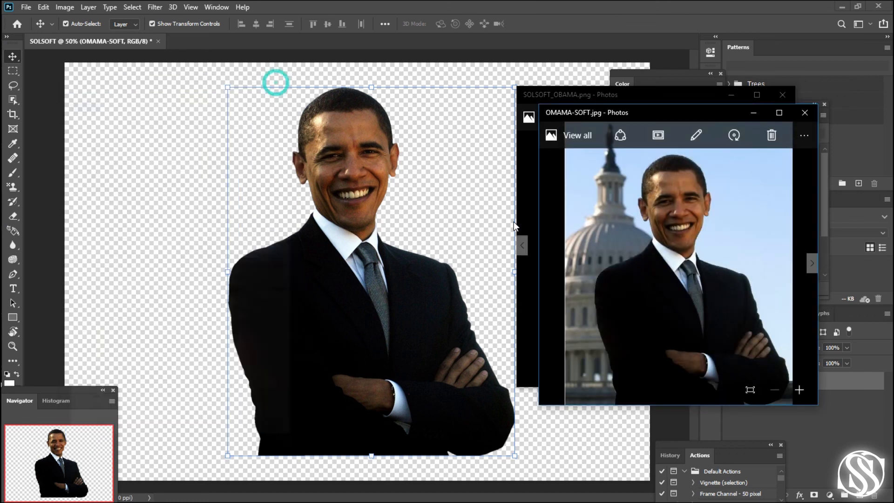
{"action": "left_click_drag", "start_coordinate": [648, 114], "coordinate": [195, 104]}
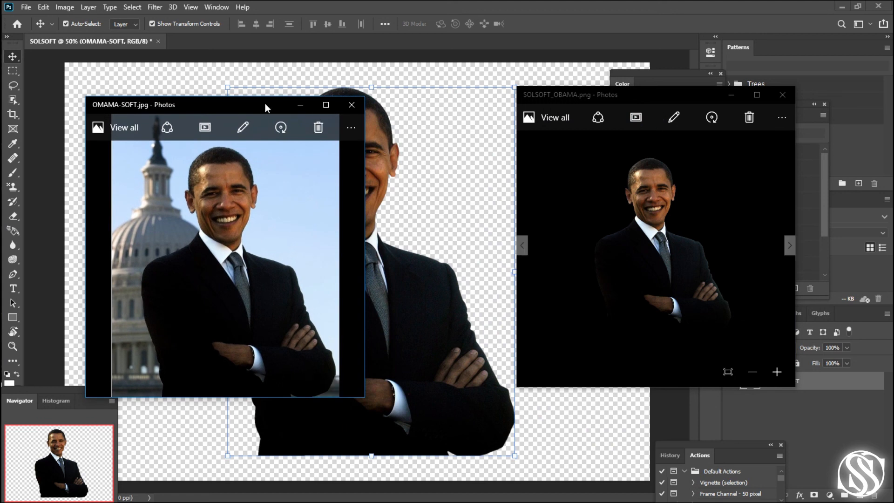
{"action": "left_click_drag", "start_coordinate": [265, 103], "coordinate": [263, 77]}
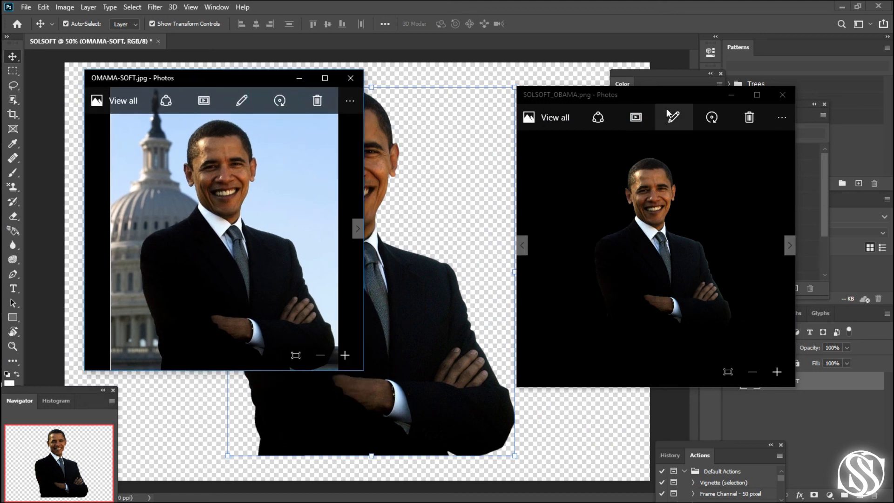
{"action": "left_click_drag", "start_coordinate": [661, 92], "coordinate": [619, 106]}
- Return to Photoshop and move the man's cutout slightly to the right and up on the canvas
{"action": "left_click", "coordinate": [436, 277]}
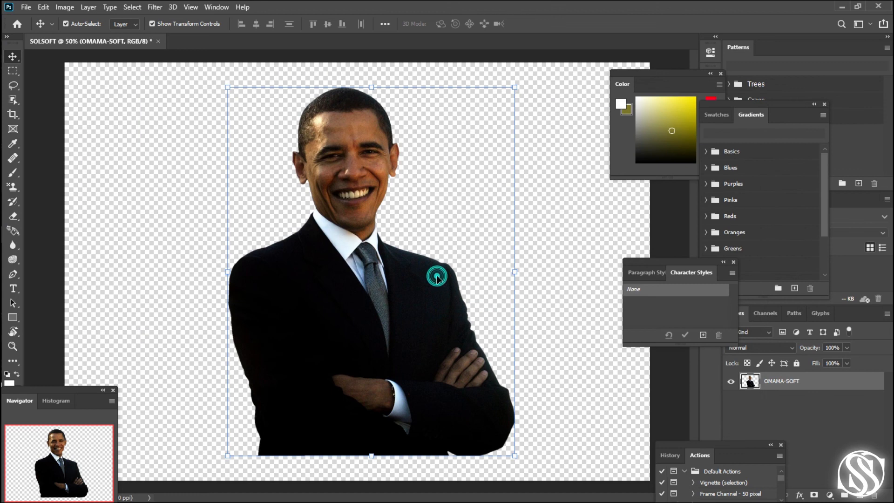
{"action": "left_click_drag", "start_coordinate": [421, 277], "coordinate": [442, 277]}
- Switch back to both Photos previews and realign the OMAMA-SOFT.jpg and SOLSOFT_OBAMA.png windows closer together over the canvas
{"action": "key", "text": "alt+Tab"}
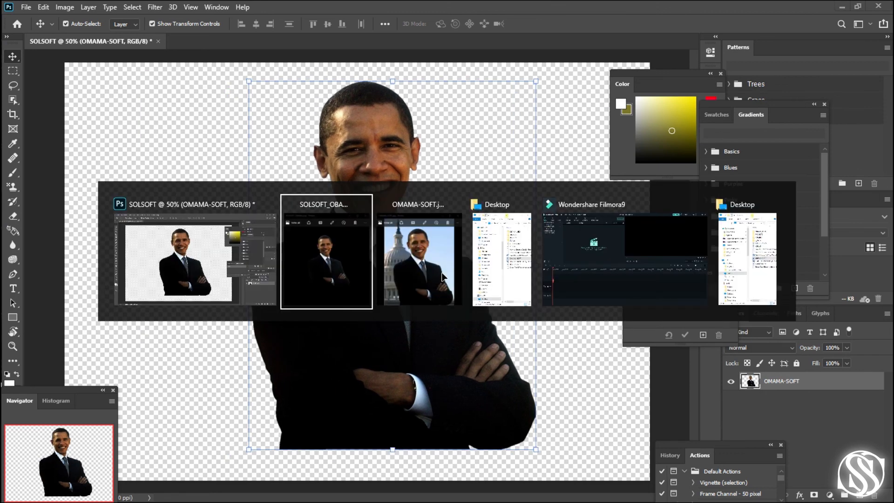
{"action": "key", "text": "alt+Tab"}
{"action": "key", "text": "alt+Tab"}
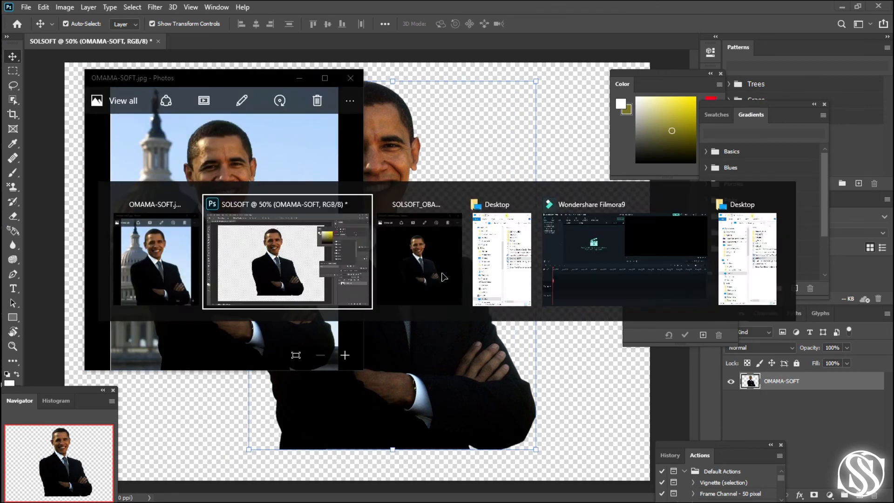
{"action": "key", "text": "alt+Tab"}
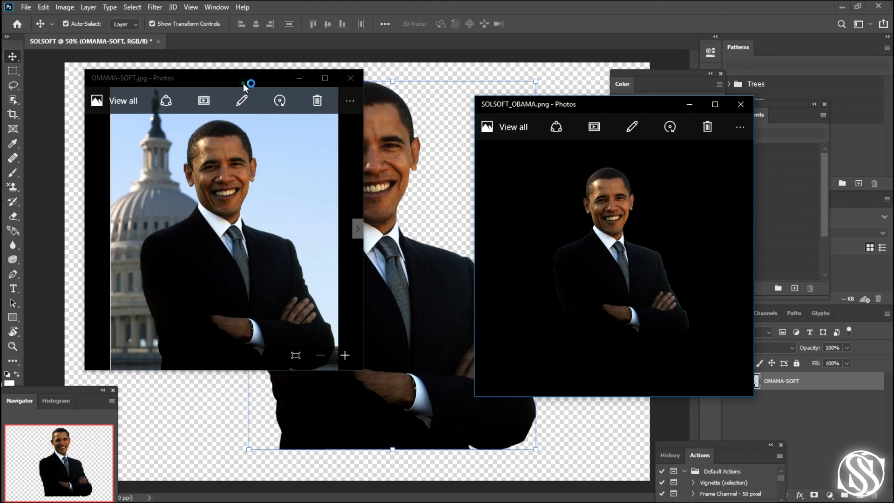
{"action": "left_click_drag", "start_coordinate": [244, 86], "coordinate": [195, 93]}
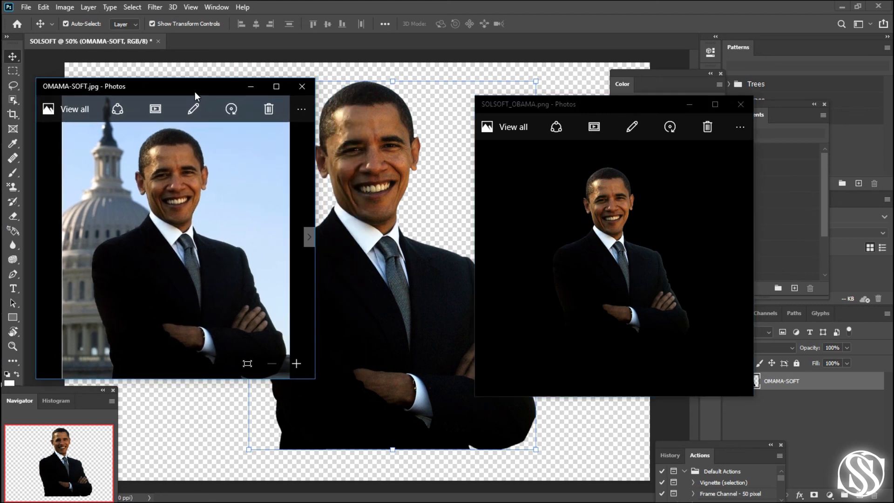
{"action": "left_click_drag", "start_coordinate": [615, 107], "coordinate": [548, 91]}
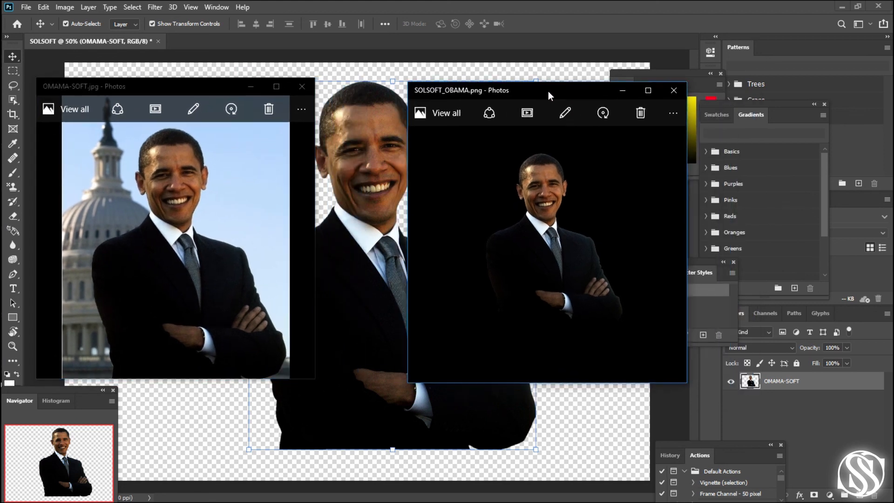
{"action": "left_click_drag", "start_coordinate": [199, 84], "coordinate": [222, 86]}
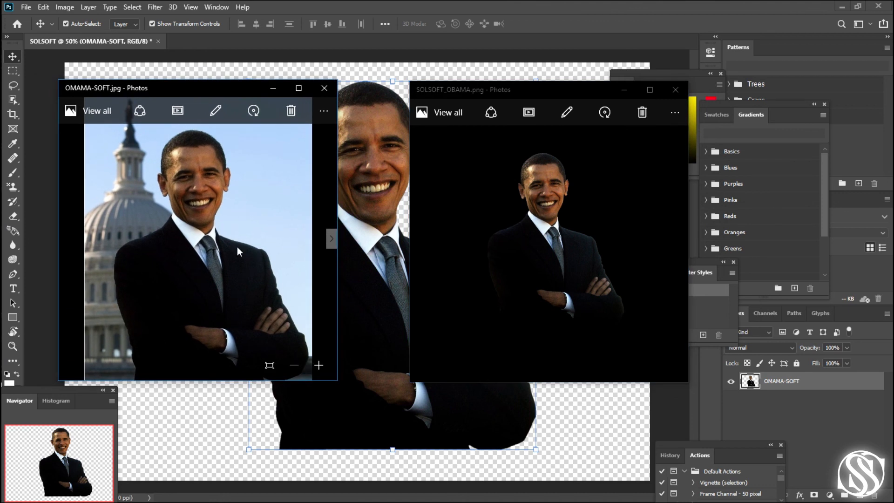
- Enlarge the image in the SOLSOFT_OBAMA.png preview to compare the cutout with the original photo
{"action": "left_click", "coordinate": [672, 369]}
{"action": "left_click", "coordinate": [672, 369]}
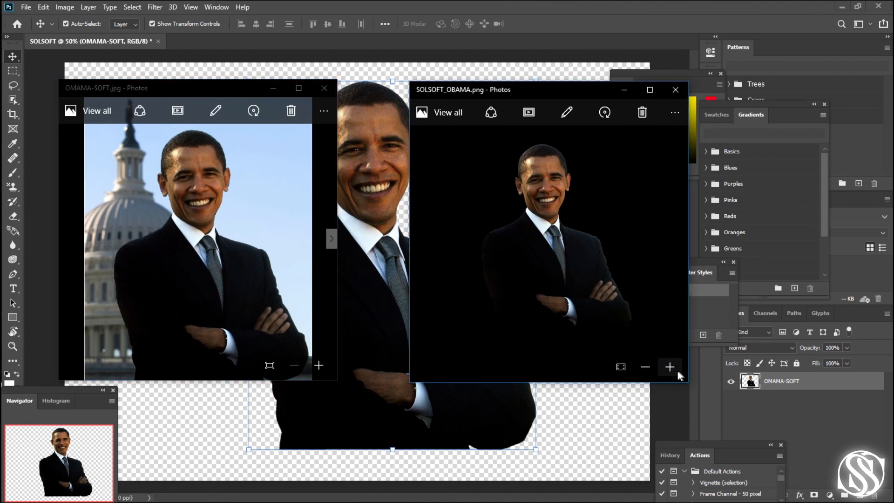
{"action": "left_click", "coordinate": [672, 368]}
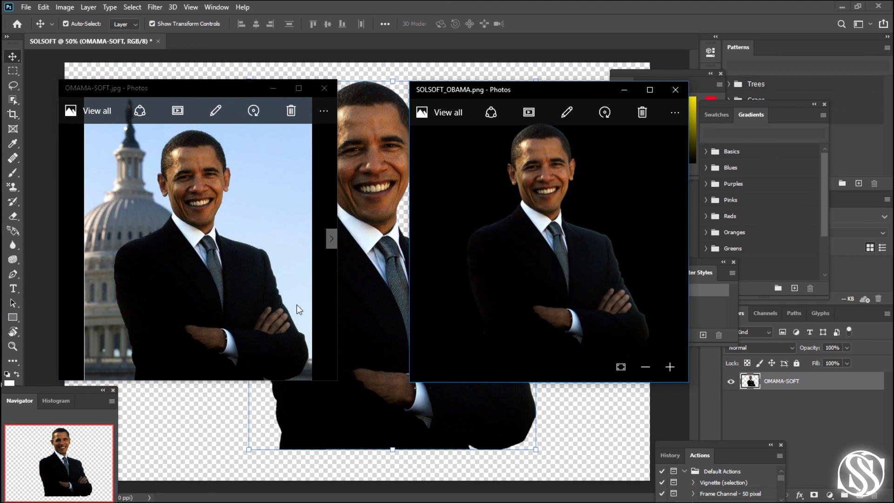
- Extend the SOLSOFT_OBAMA.png preview window slightly downward and compare the cutout with the original photo in the OMAMA-SOFT.jpg preview
{"action": "left_click", "coordinate": [470, 254]}
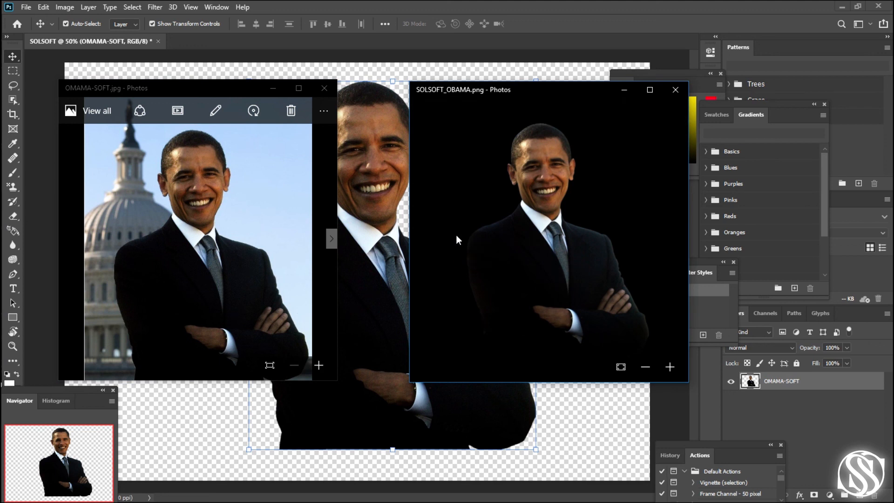
{"action": "left_click", "coordinate": [219, 248]}
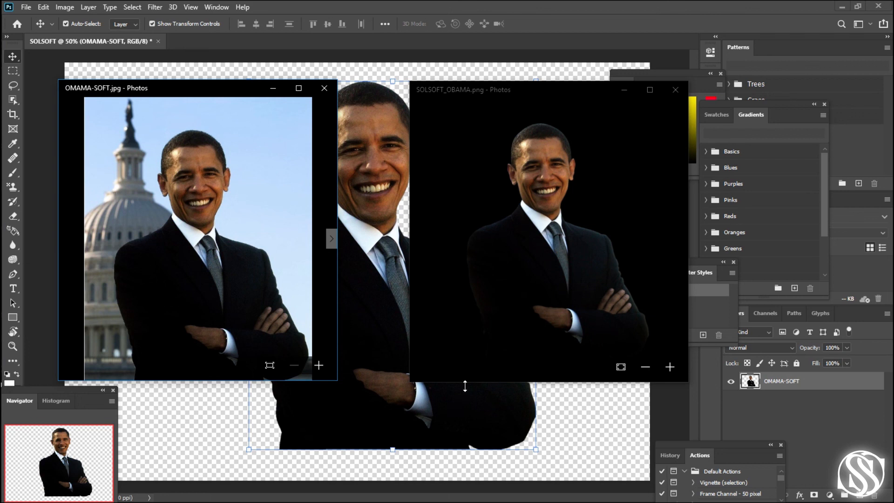
{"action": "left_click_drag", "start_coordinate": [508, 382], "coordinate": [507, 384]}
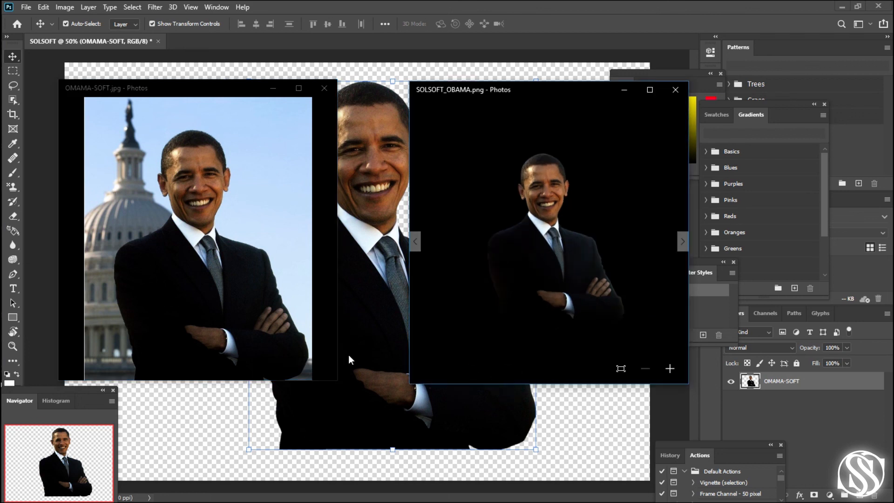
{"action": "left_click", "coordinate": [543, 258]}
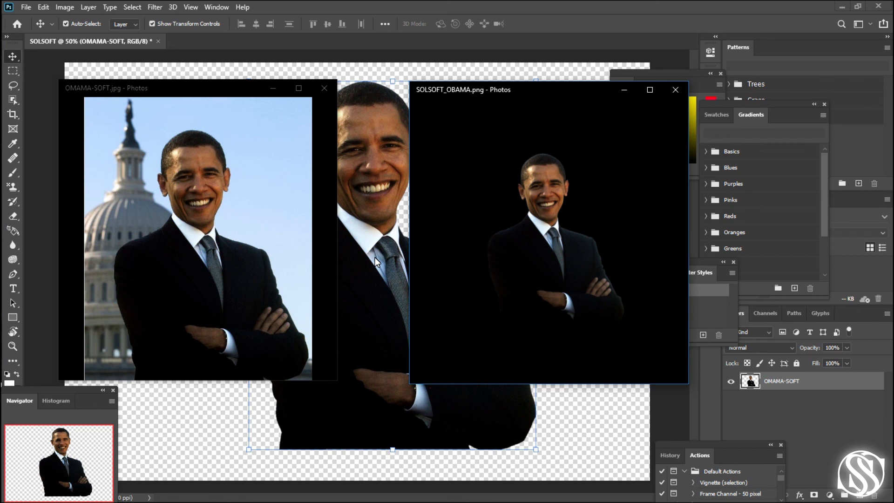
{"action": "mouse_move", "coordinate": [333, 253]}
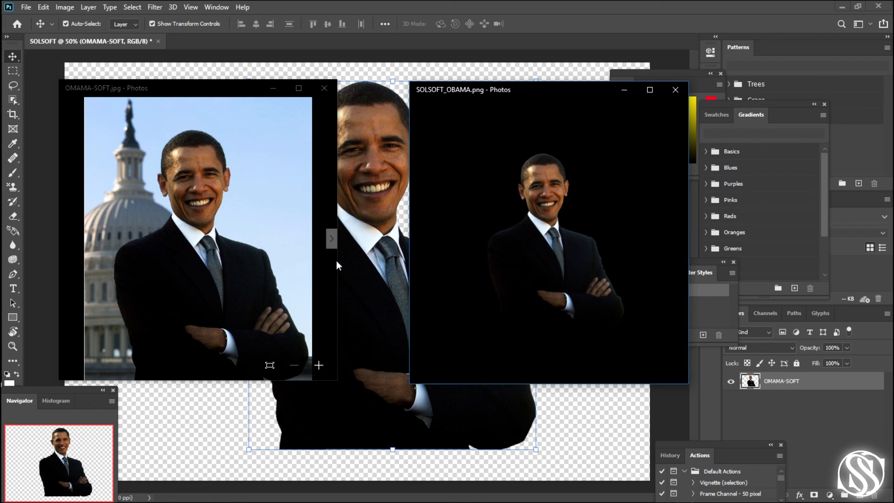
{"action": "left_click_drag", "start_coordinate": [336, 261], "coordinate": [337, 262]}
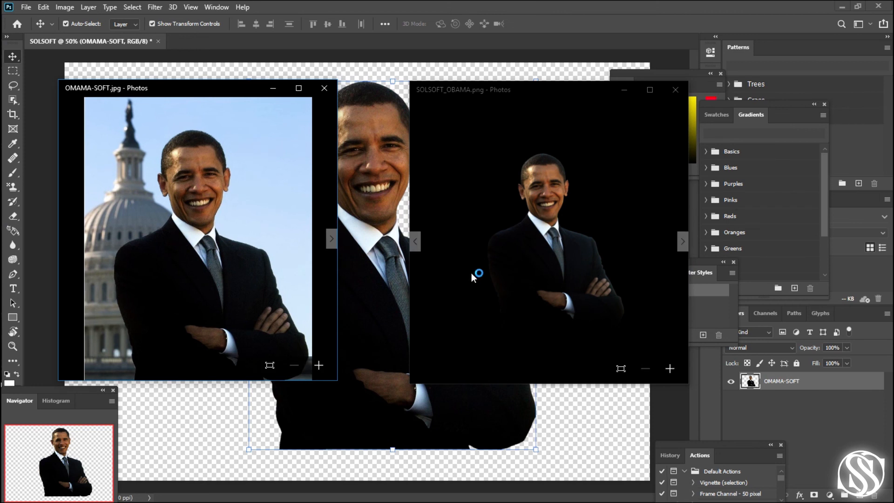